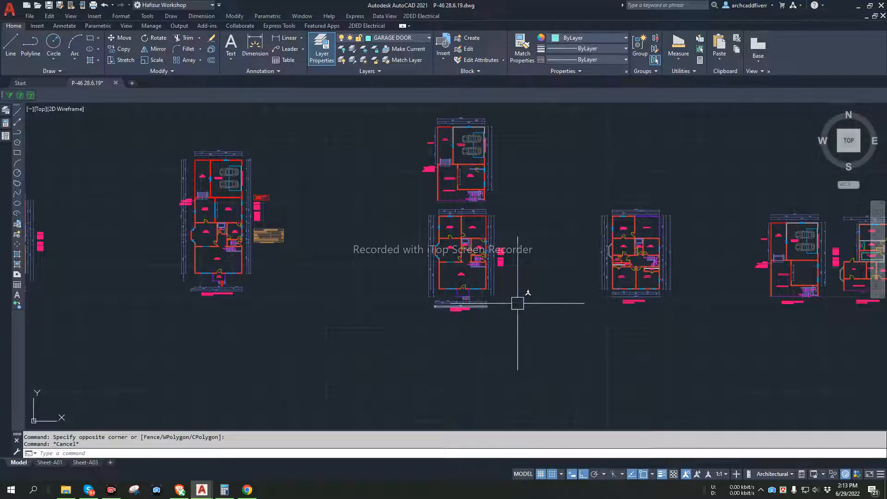
- Look over the floor plan layouts in the drawing and highlight the plan without a garage at the end of the row
scroll(540, 265, "down", 5)
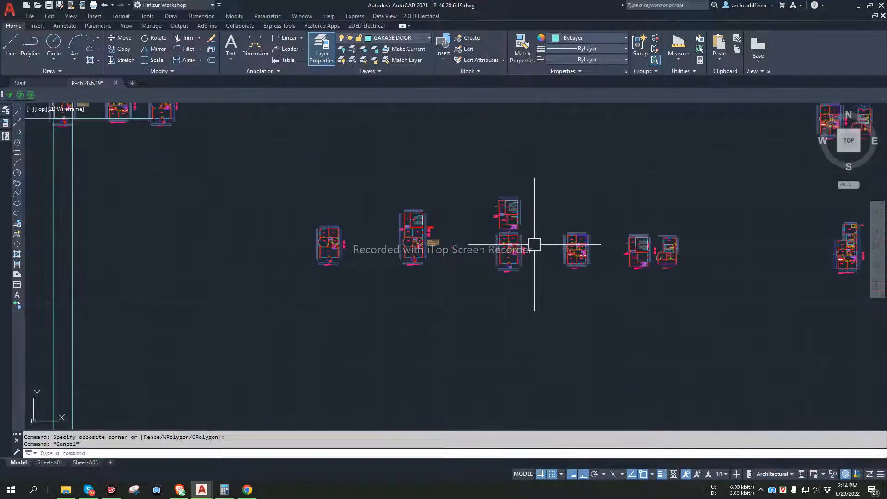
scroll(428, 216, "up", 5)
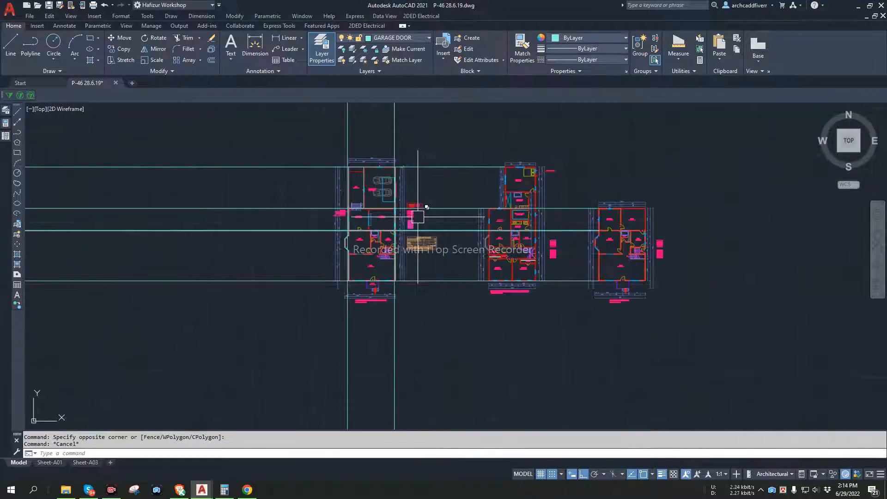
middle_click_drag(451, 243, 375, 253)
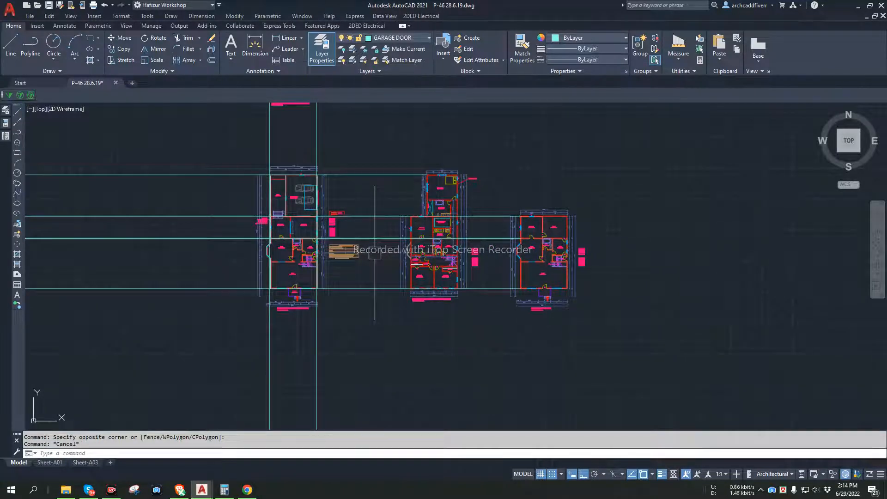
scroll(278, 256, "up", 5)
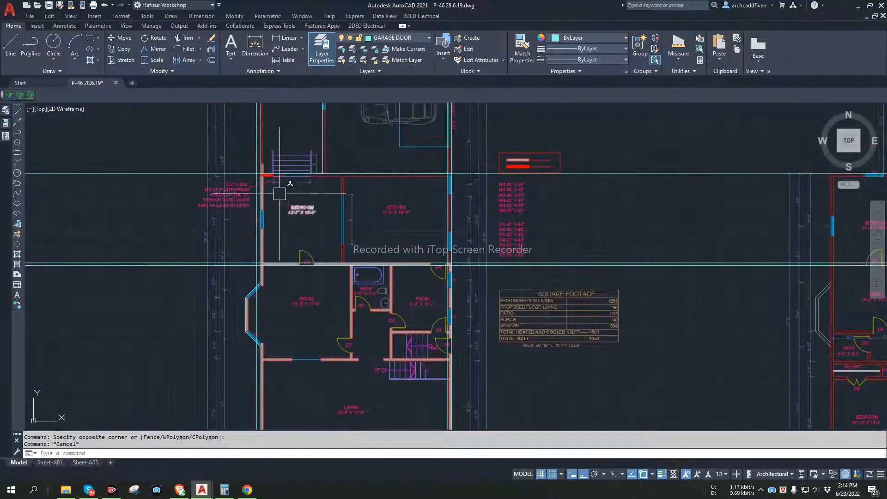
scroll(372, 296, "down", 5)
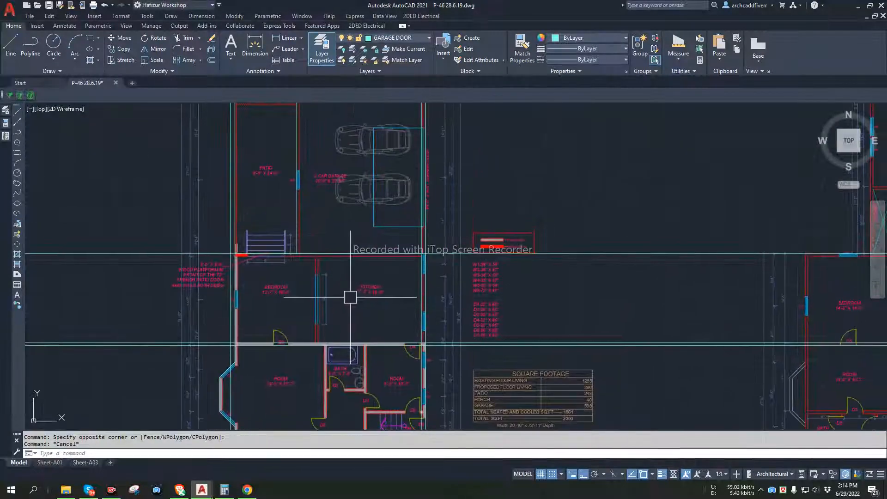
middle_click_drag(368, 278, 232, 87)
scroll(505, 137, "down", 4)
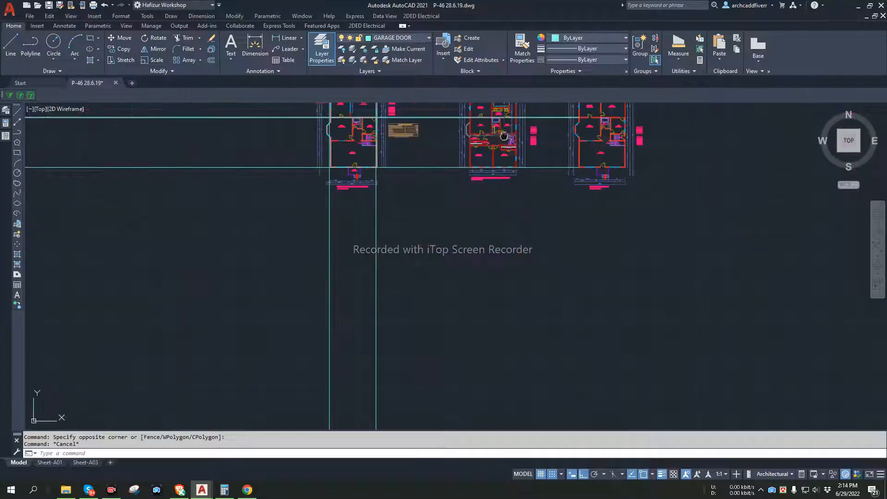
middle_click_drag(555, 140, 537, 219)
left_click(552, 153)
left_click(680, 315)
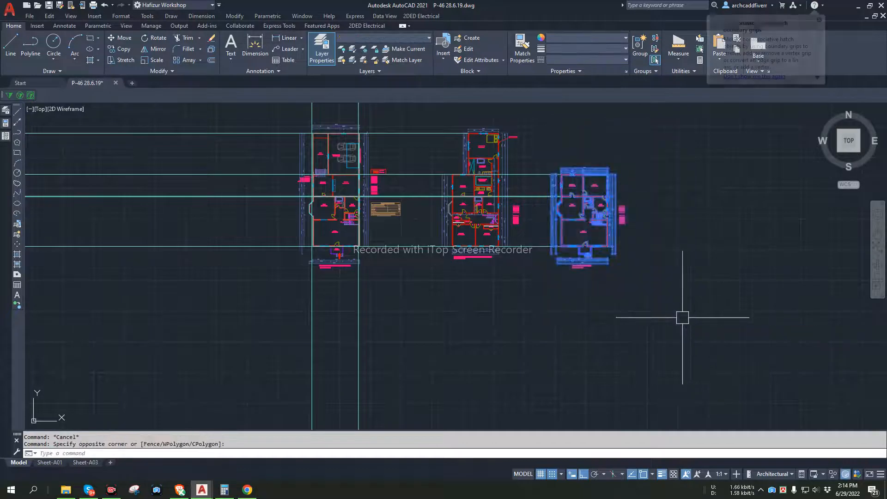
key("Escape")
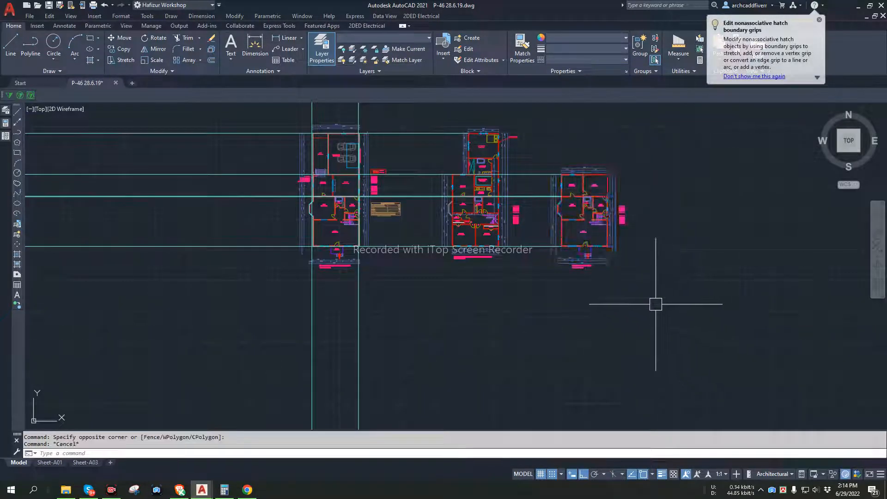
- Compare the bedroom, kitchen, patio and garage area of the extended plan with the bedroom and porch of the plan without a garage
scroll(328, 184, "up", 6)
scroll(327, 185, "down", 5)
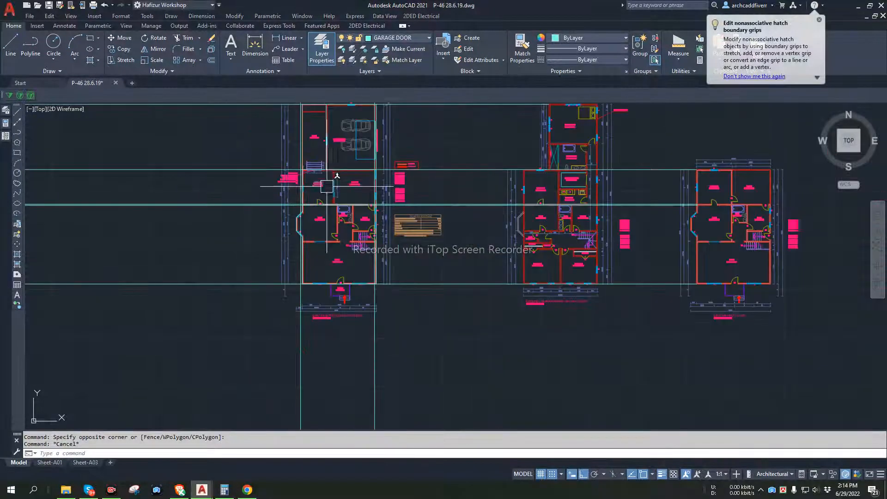
middle_click_drag(480, 199, 438, 258)
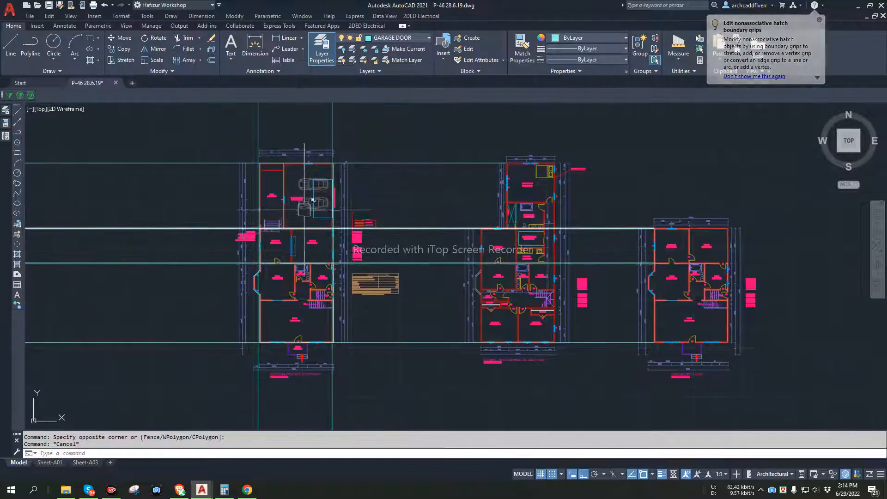
scroll(289, 195, "up", 4)
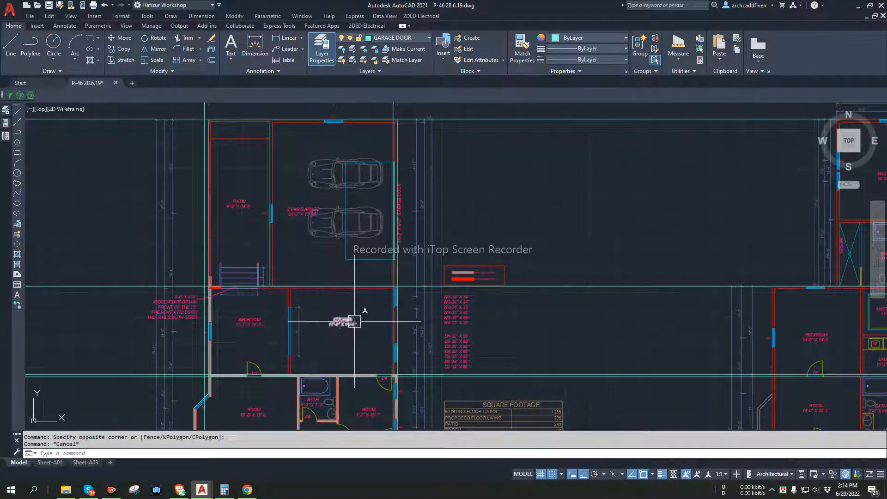
scroll(473, 331, "down", 2)
scroll(473, 331, "down", 3)
scroll(580, 303, "up", 8)
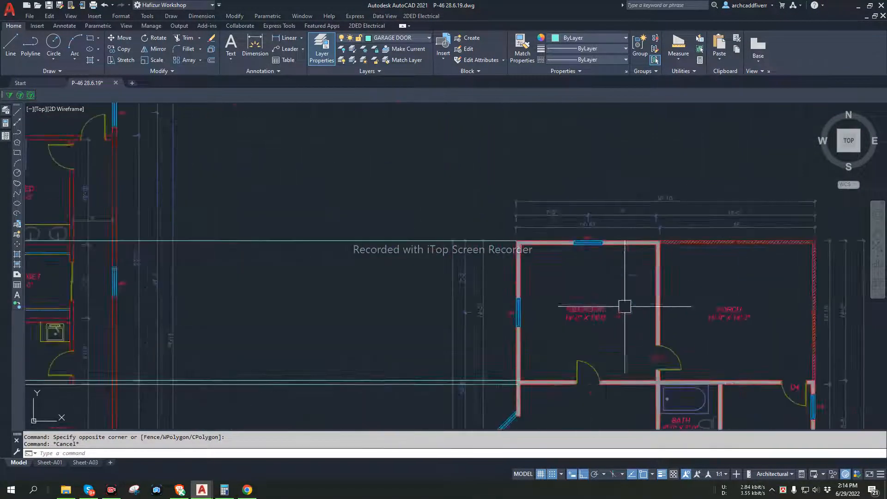
scroll(626, 323, "down", 6)
scroll(347, 323, "up", 5)
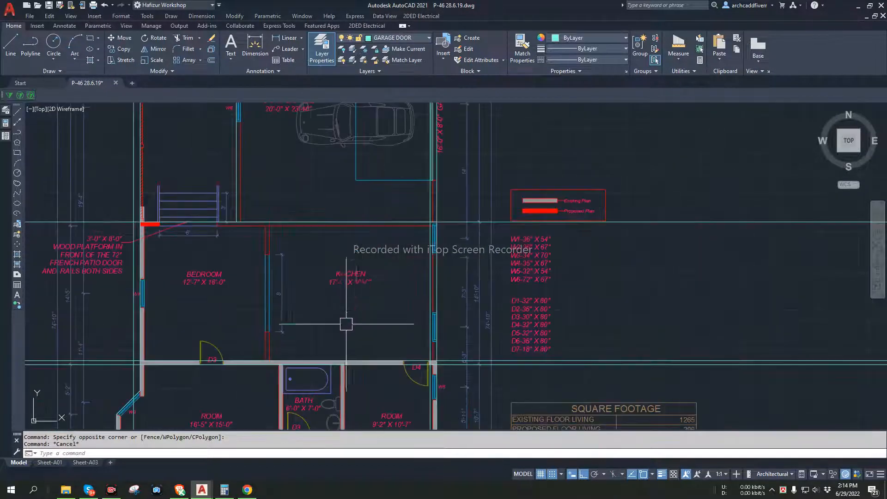
scroll(356, 298, "down", 5)
scroll(367, 287, "up", 4)
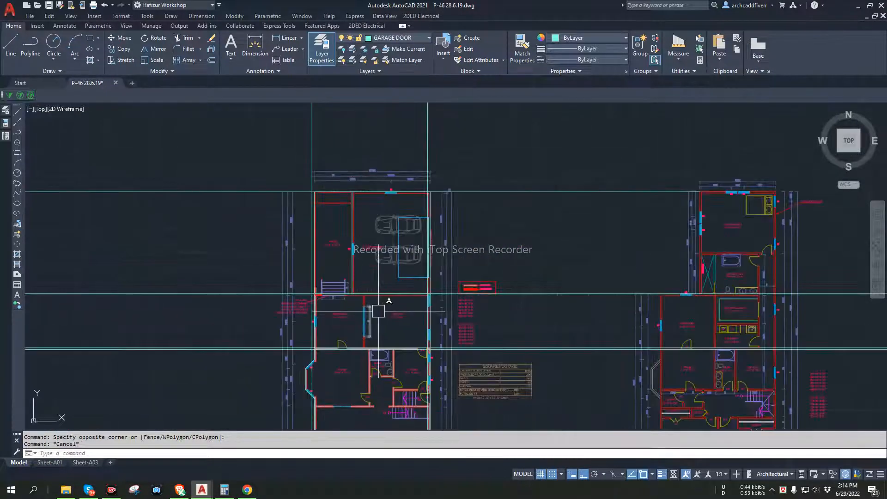
middle_click_drag(397, 297, 357, 252)
middle_click_drag(344, 160, 341, 182)
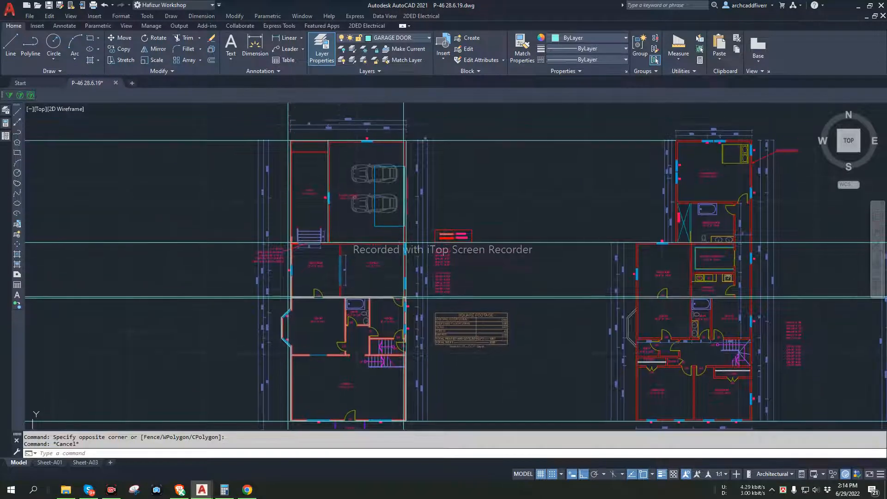
- Examine the separate group of alternative floor plans located away from the construction lines
scroll(349, 195, "down", 5)
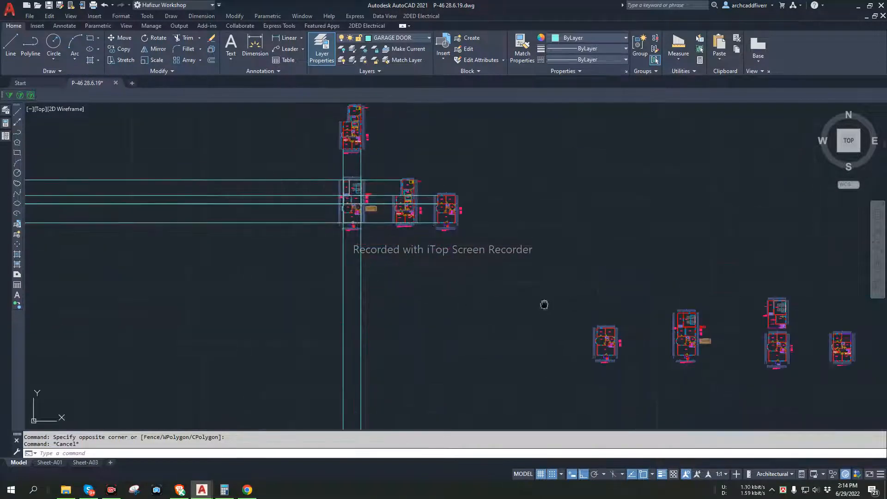
scroll(394, 238, "up", 2)
scroll(596, 251, "up", 6)
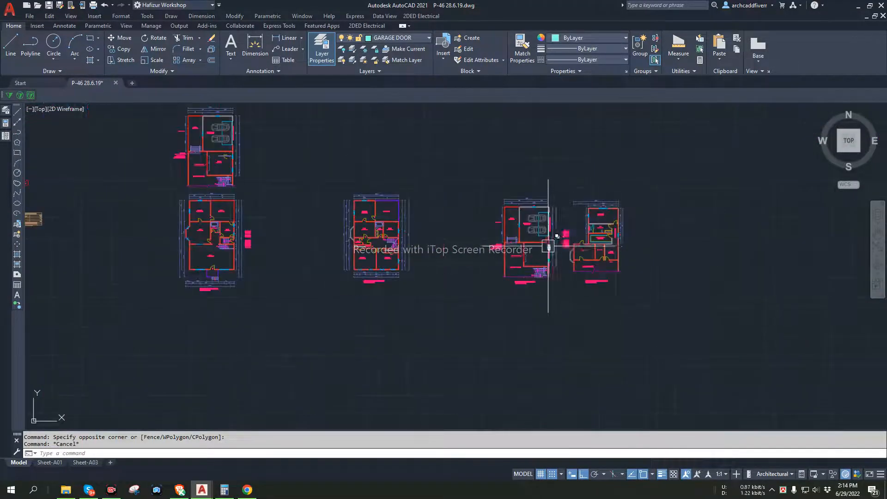
scroll(446, 321, "down", 6)
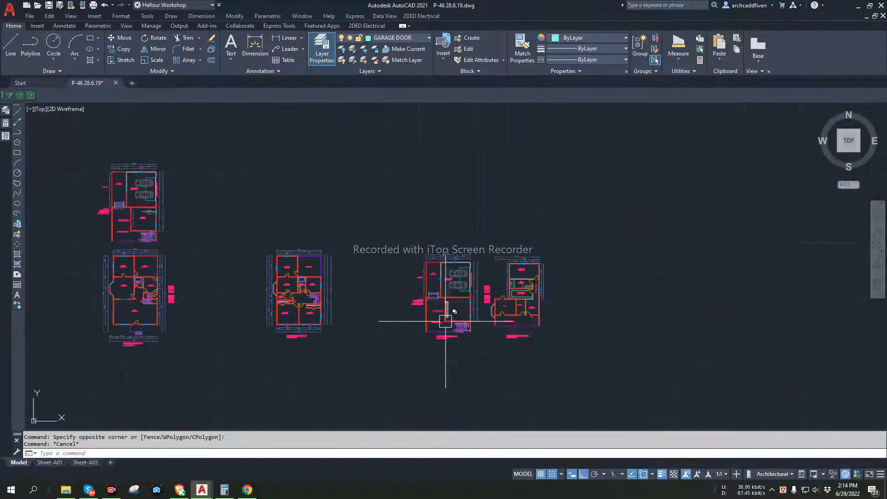
scroll(482, 344, "down", 6)
middle_click_drag(386, 331, 713, 320)
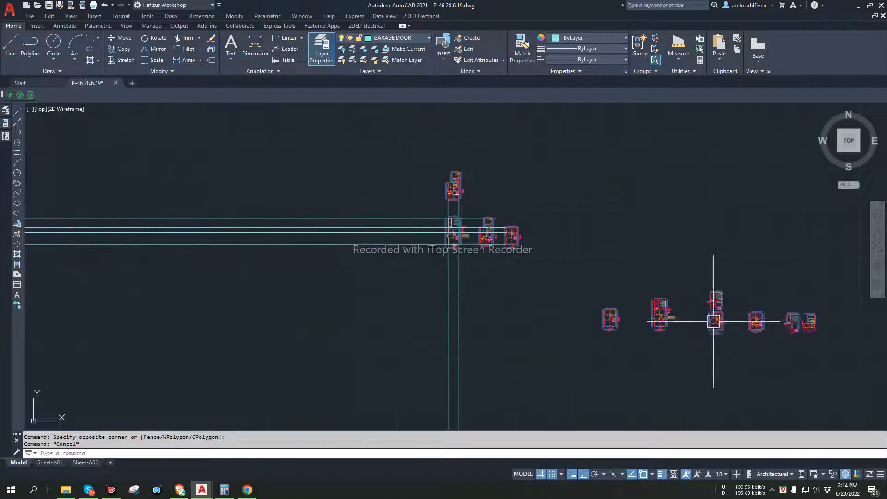
scroll(713, 321, "down", 2)
- Examine the floor plan with the two-car garage and square footage table, and highlight that whole plan
scroll(538, 263, "up", 6)
scroll(562, 302, "up", 6)
middle_click_drag(532, 149, 475, 247)
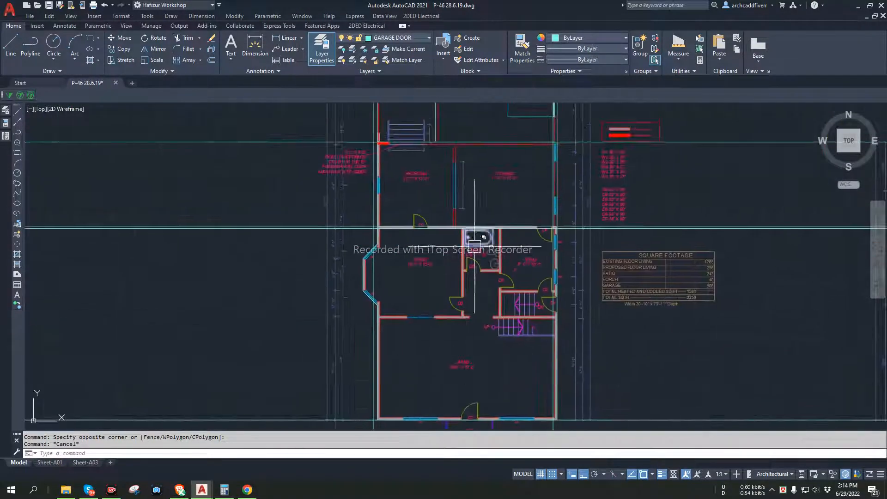
scroll(501, 181, "down", 2)
middle_click_drag(500, 180, 466, 224)
middle_click_drag(533, 160, 509, 210)
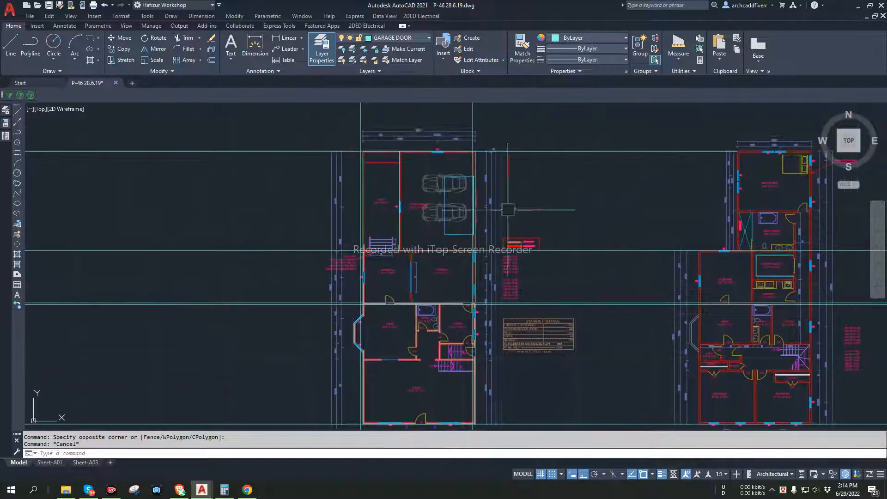
middle_click_drag(565, 193, 490, 191)
scroll(491, 190, "down", 2)
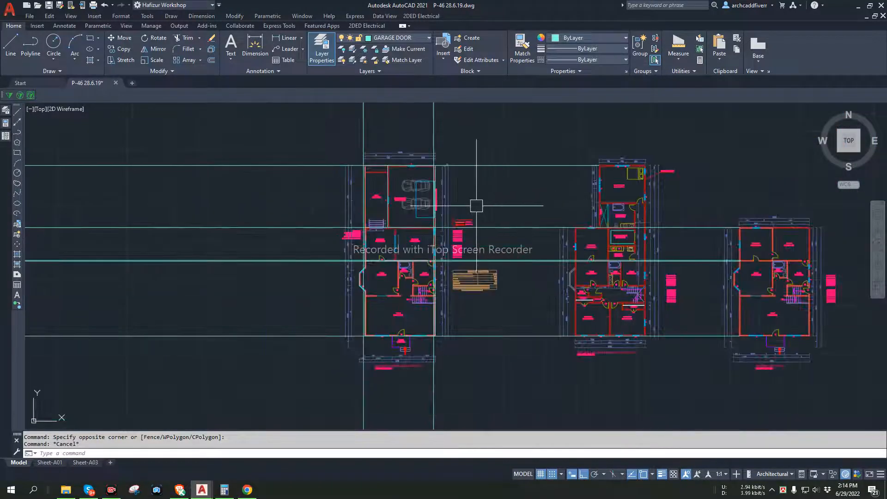
left_click(309, 117)
left_click(531, 365)
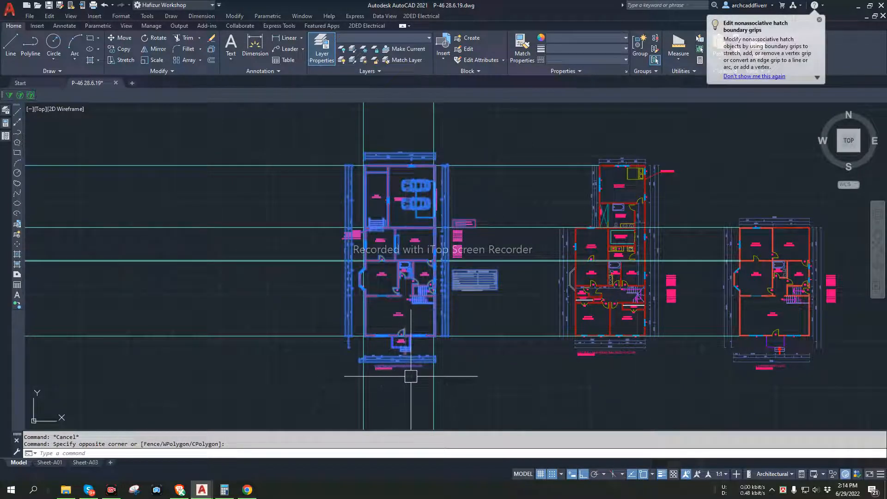
key("Escape")
middle_click_drag(520, 384, 432, 370)
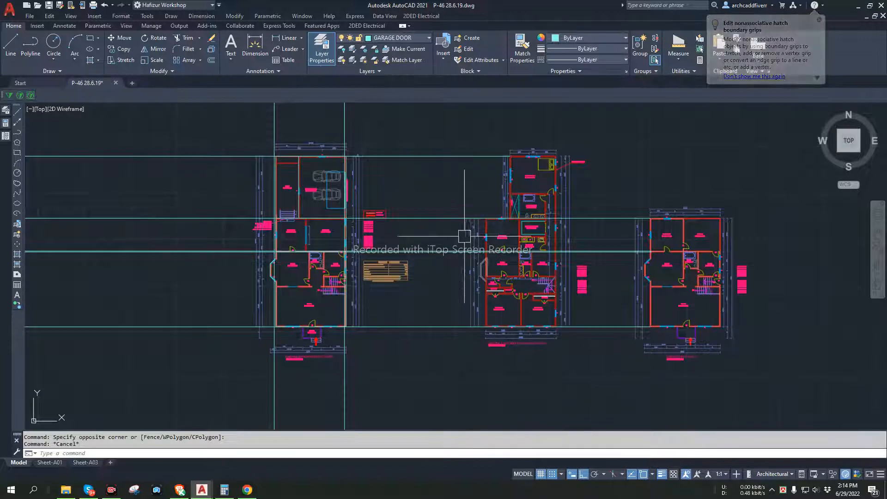
- Examine the patio and two-car garage rooms and the window and door size lists beside the plan
scroll(531, 185, "up", 3)
scroll(505, 198, "down", 3)
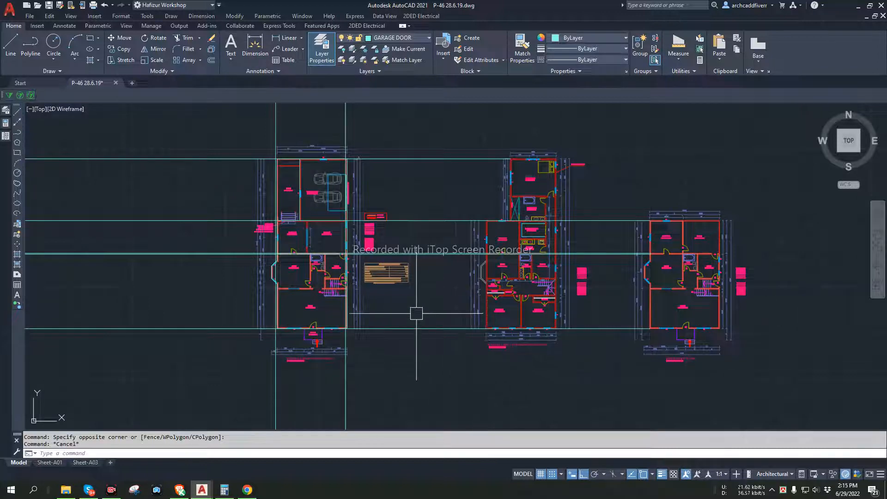
scroll(433, 193, "down", 4)
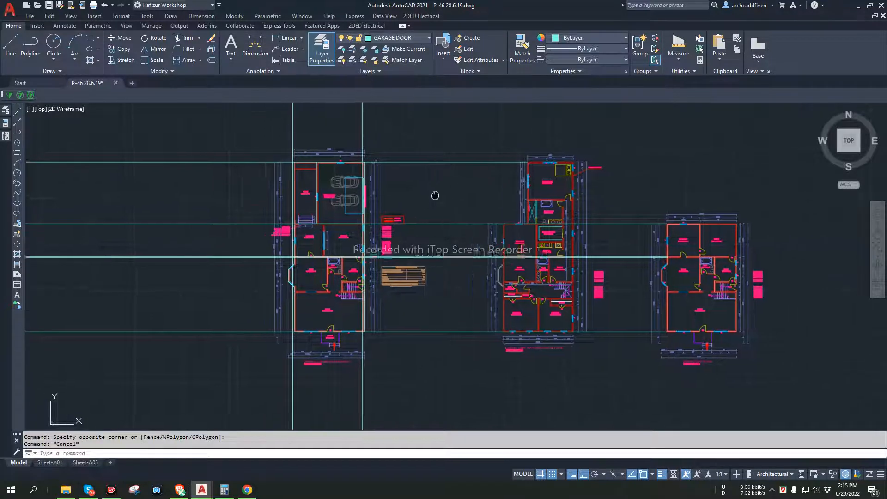
scroll(371, 190, "up", 5)
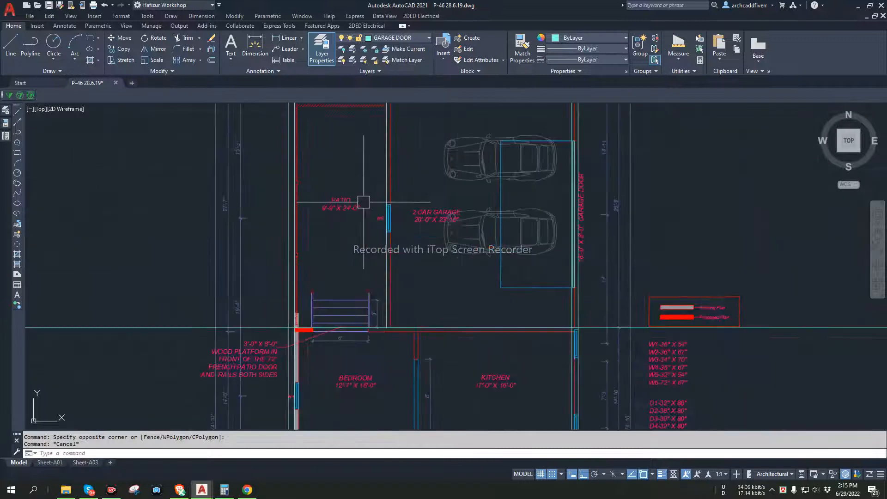
middle_click_drag(578, 224, 557, 221)
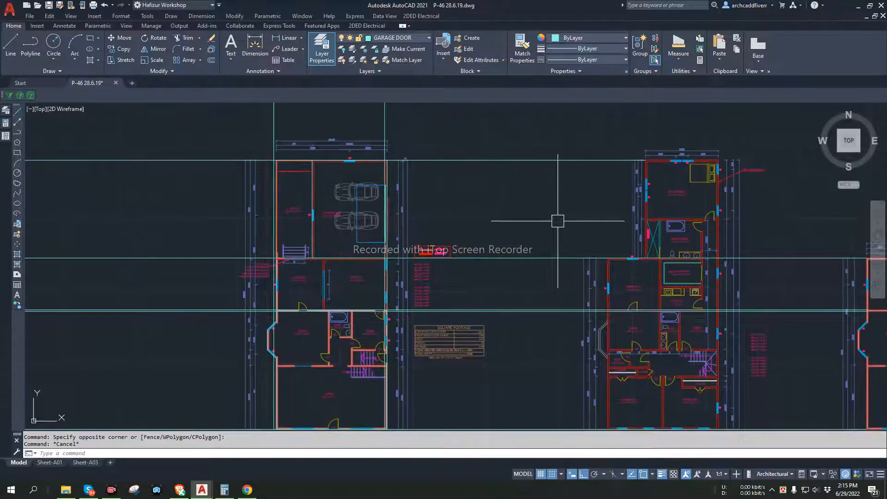
middle_click_drag(575, 272, 553, 261)
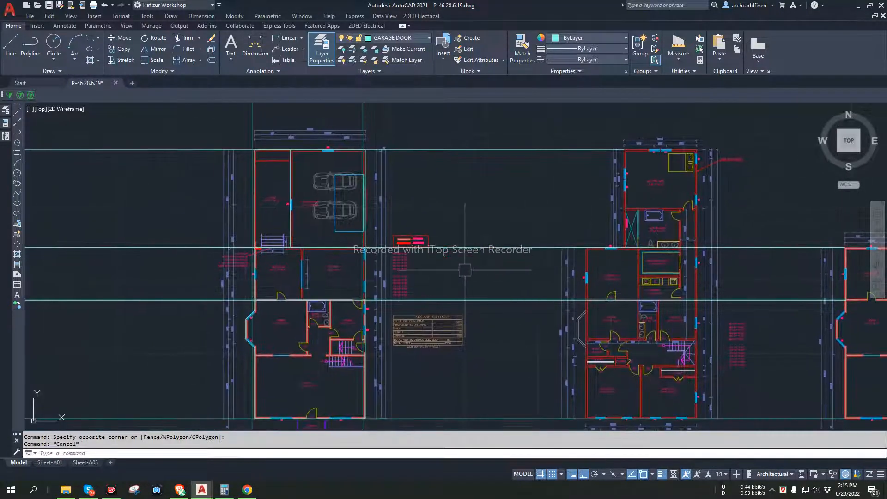
scroll(542, 263, "down", 3)
scroll(526, 256, "up", 6)
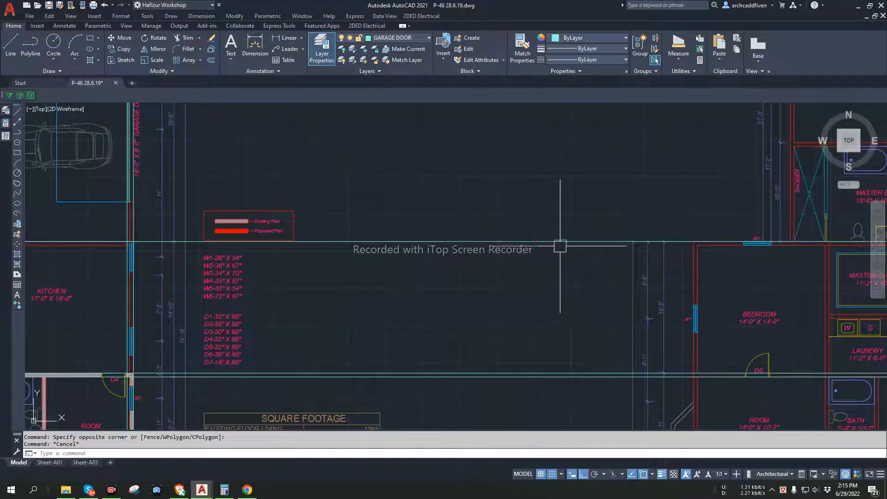
- Inspect how the construction lines align with the garage plan's walls, from the wood platform to the living room corner near the porch
scroll(560, 246, "down", 5)
scroll(509, 256, "up", 6)
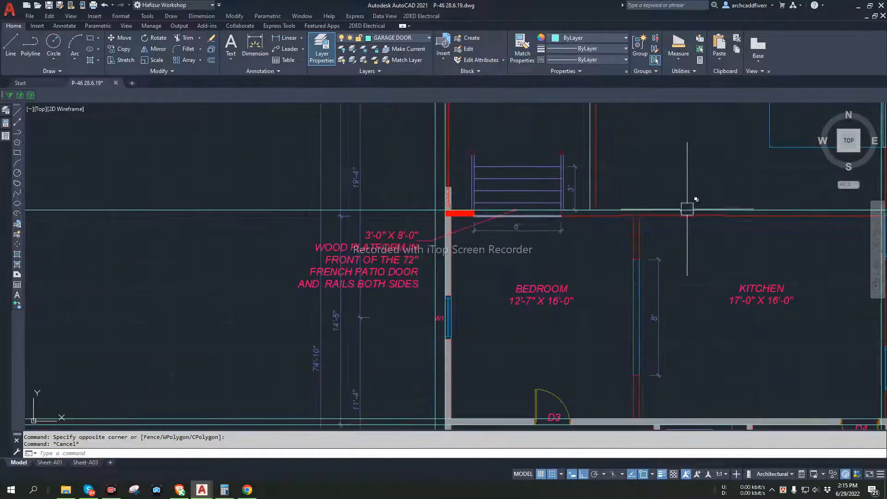
scroll(693, 232, "down", 4)
middle_click_drag(684, 233, 560, 201)
scroll(617, 277, "up", 6)
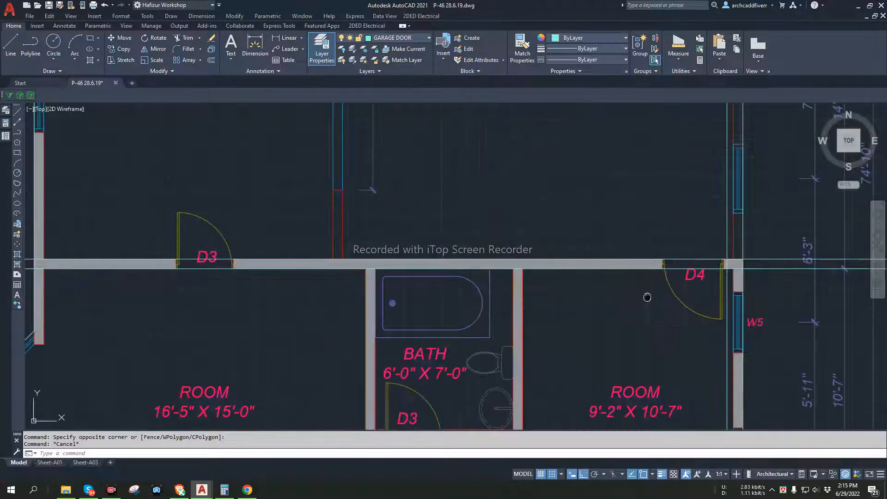
middle_click_drag(647, 297, 599, 287)
scroll(407, 264, "down", 4)
middle_click_drag(487, 287, 137, 250)
scroll(138, 250, "down", 6)
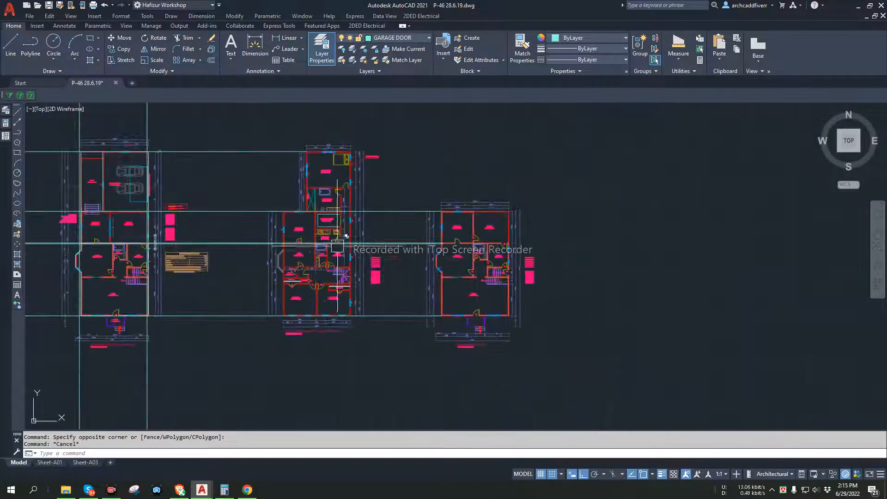
middle_click_drag(404, 245, 518, 247)
scroll(252, 297, "up", 8)
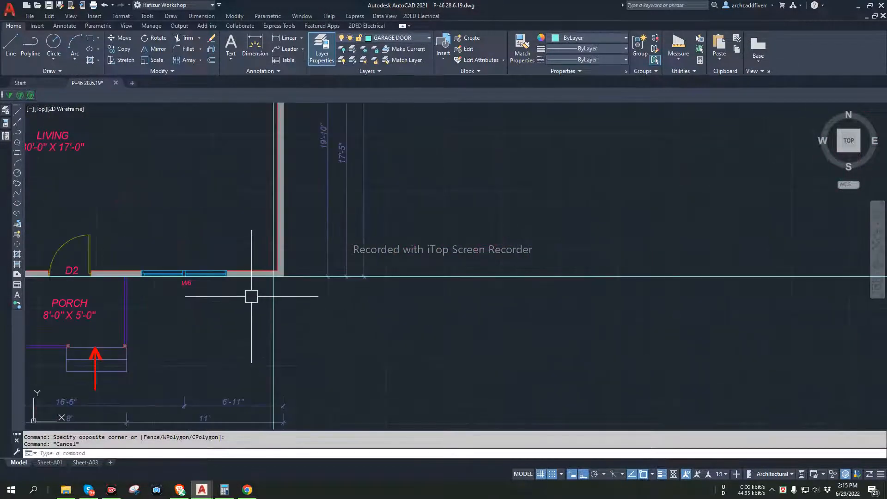
scroll(286, 287, "down", 12)
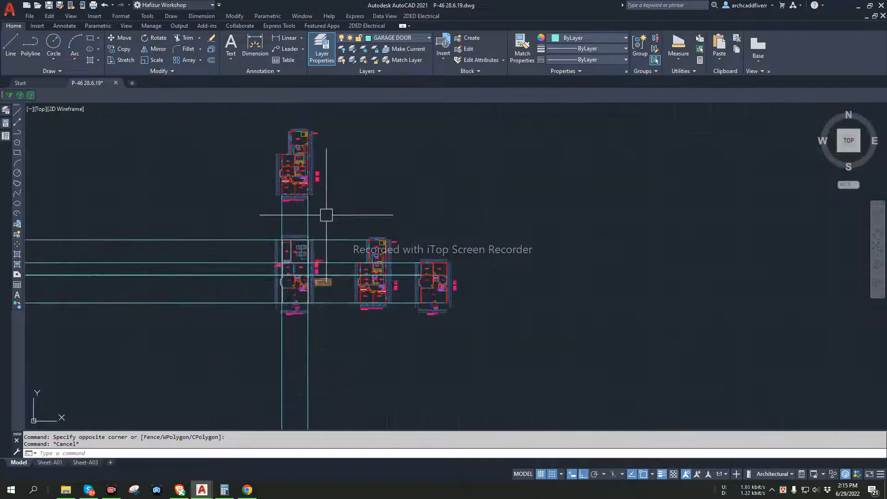
- Move the upper second floor plan about 8 5/16" horizontally, from the vertical construction line's end to the garage's outer corner
middle_click_drag(326, 214, 337, 242)
left_click(251, 123)
left_click(362, 260)
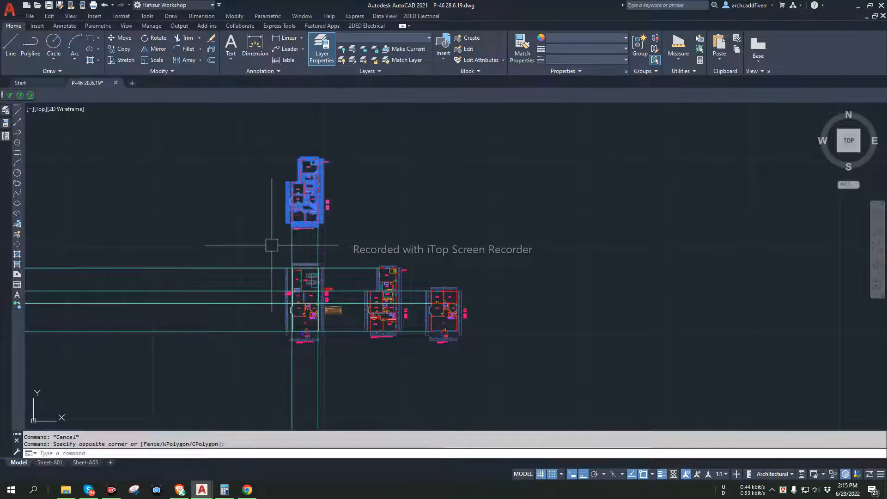
type("m")
key("Return")
scroll(291, 257, "up", 6)
scroll(282, 194, "up", 3)
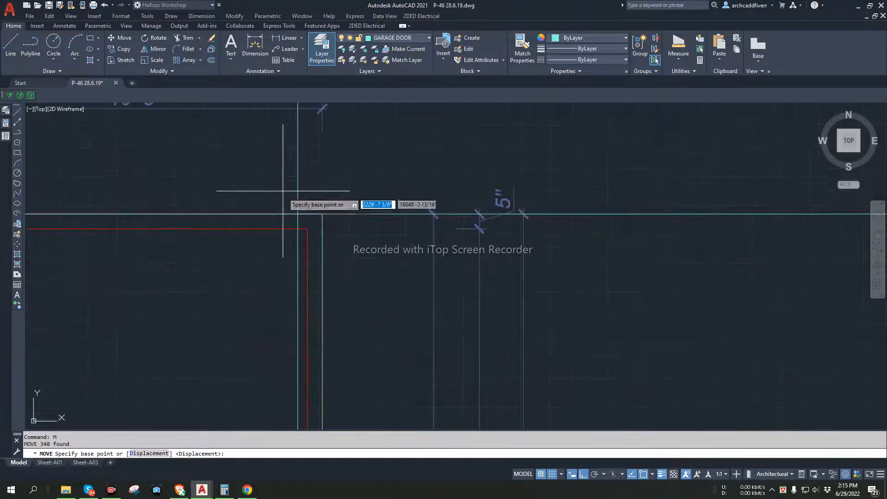
scroll(296, 215, "up", 5)
left_click(296, 180)
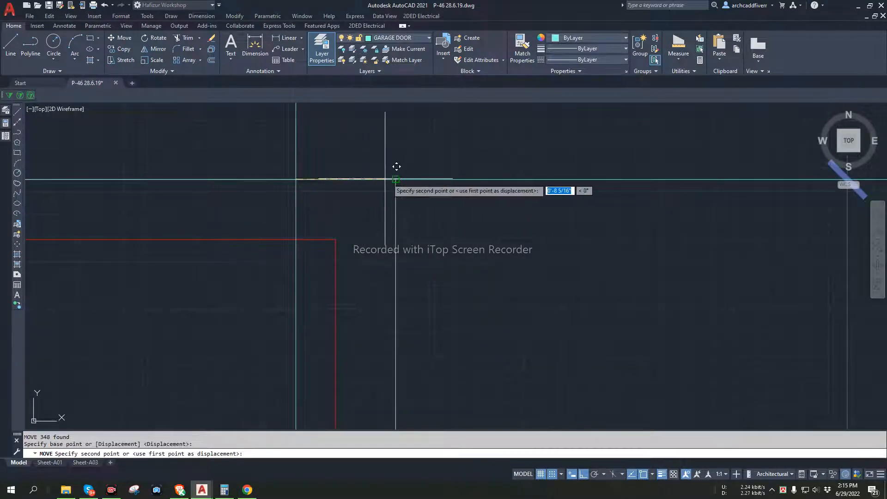
left_click(406, 179)
scroll(407, 208, "down", 3)
scroll(408, 208, "down", 6)
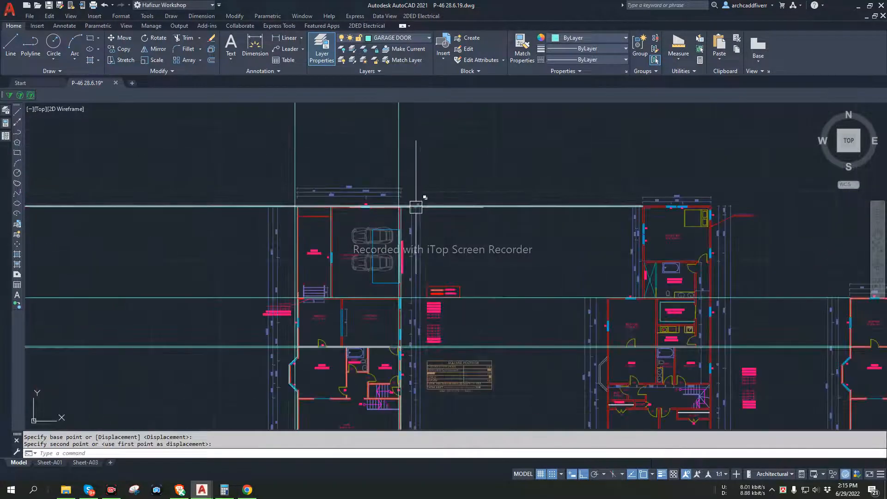
key("Escape")
- Erase the two vertical construction lines running below the upper second floor plan
scroll(416, 208, "down", 2)
scroll(392, 222, "up", 6)
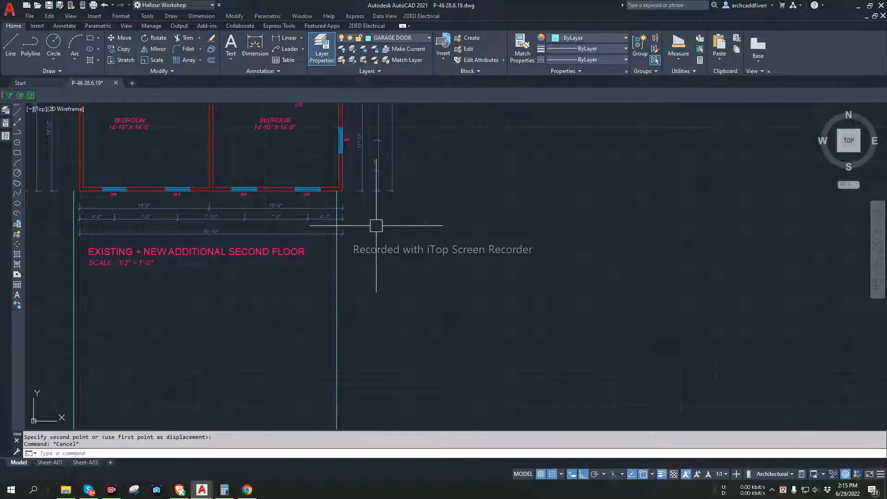
scroll(374, 226, "down", 2)
left_click(375, 286)
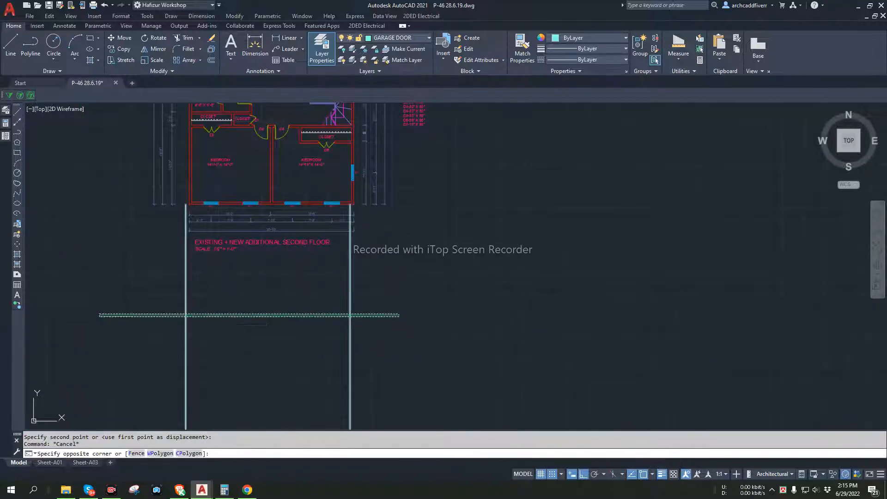
left_click(105, 317)
key("Delete")
- Draw a vertical ray upward from the garage's outer corner on the first floor plan, toward the upper second floor plan
scroll(295, 331, "down", 5)
scroll(329, 238, "up", 5)
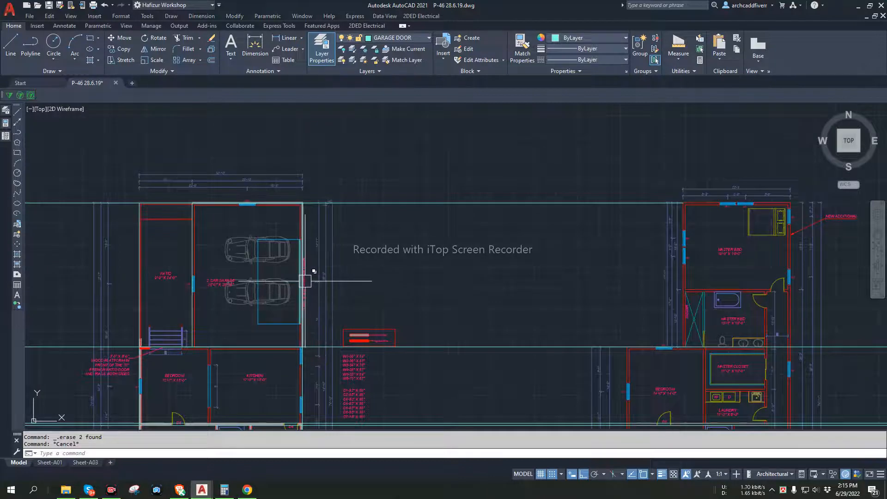
type("y")
key("Return")
scroll(291, 206, "up", 4)
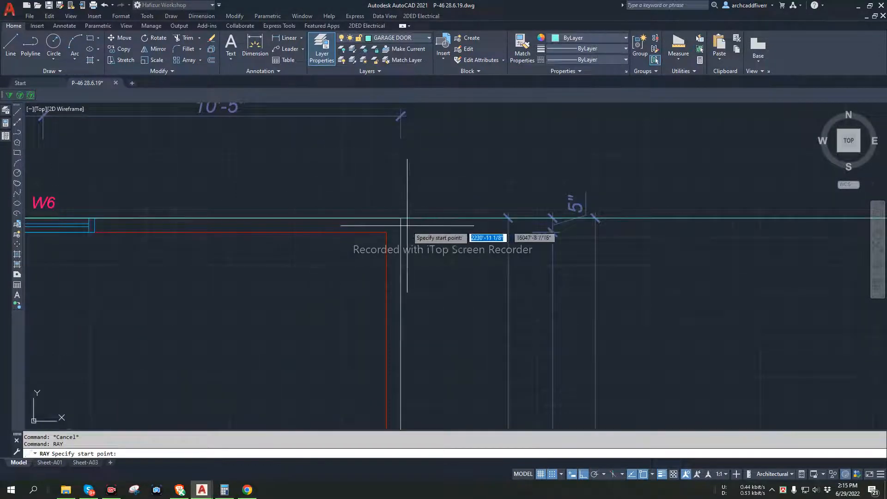
left_click(401, 218)
scroll(397, 185, "down", 5)
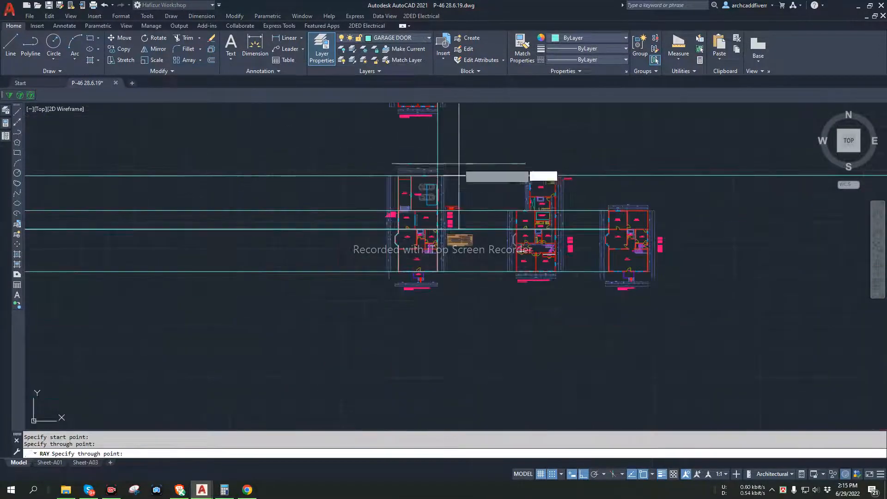
scroll(378, 203, "up", 4)
scroll(537, 197, "up", 3)
key("Return")
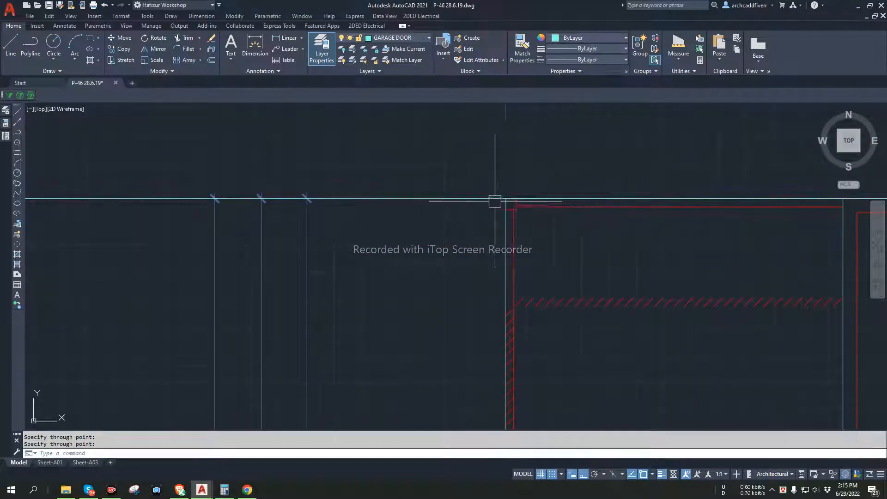
- Draw a second vertical ray upward from the patio's outer corner on the first floor plan
key("Return")
left_click(505, 198)
left_click(475, 162)
key("Return")
- Examine how the two new vertical rays align with the outer walls of the upper second floor plan
scroll(475, 162, "down", 5)
middle_click_drag(441, 250, 319, 490)
scroll(386, 297, "down", 5)
scroll(376, 293, "up", 7)
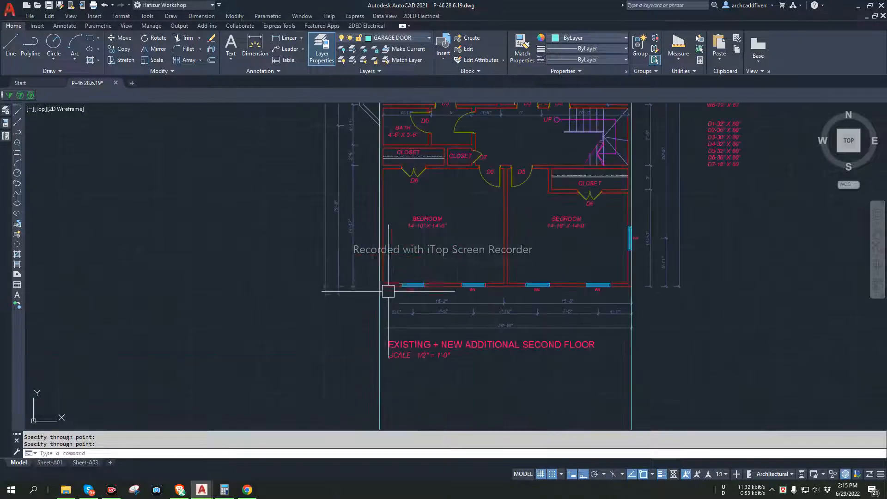
scroll(570, 300, "down", 5)
scroll(600, 283, "up", 5)
scroll(596, 282, "down", 6)
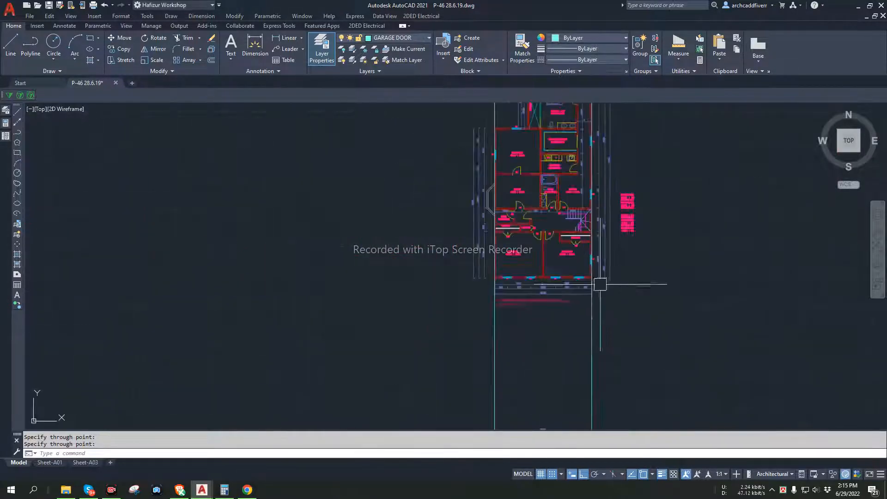
middle_click_drag(596, 282, 571, 375)
scroll(547, 299, "up", 1)
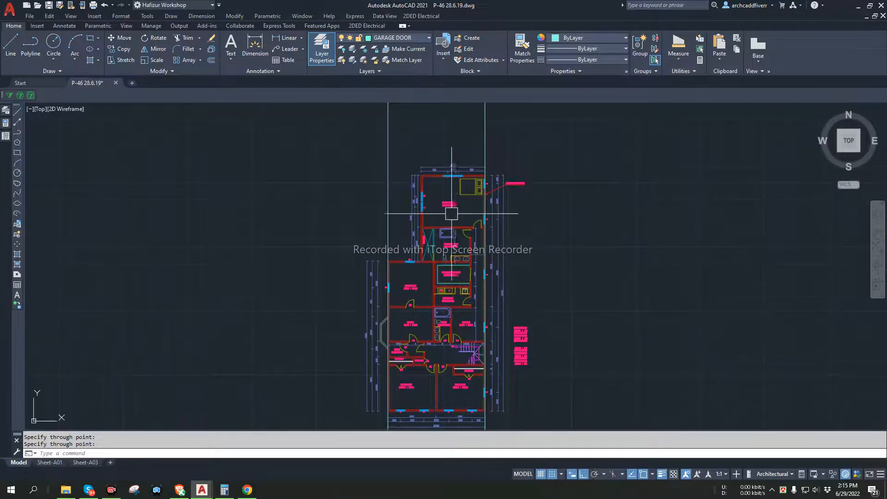
- Draw a vertical ray downward from the corner where the shower's outer wall meets the bedroom wall on the upper second floor plan
scroll(400, 245, "up", 5)
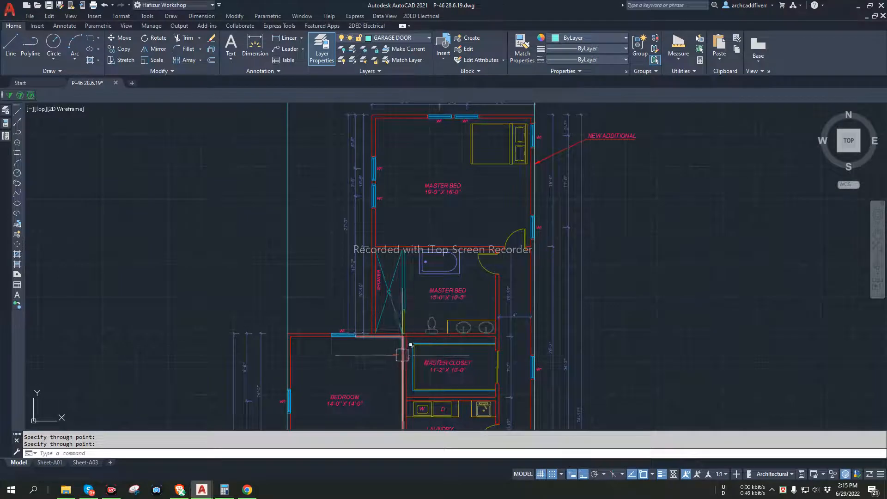
type("ray")
key("Return")
scroll(384, 351, "up", 5)
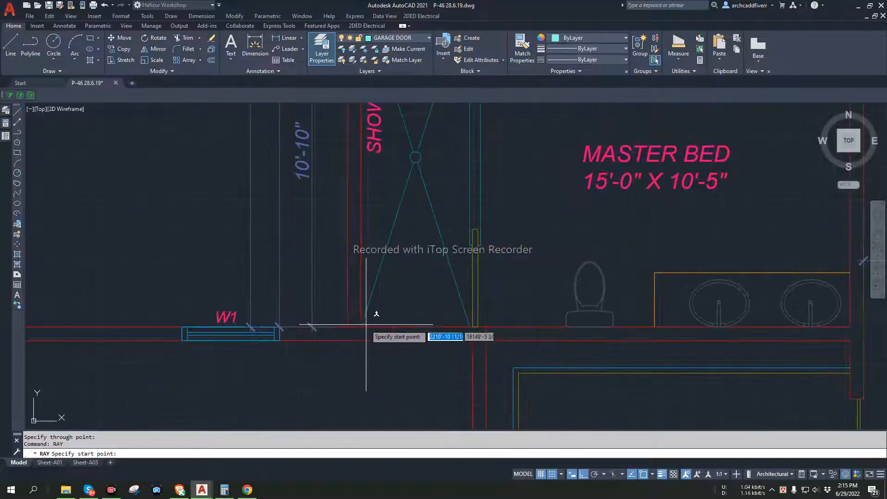
left_click(348, 328)
left_click(362, 359)
scroll(362, 359, "down", 6)
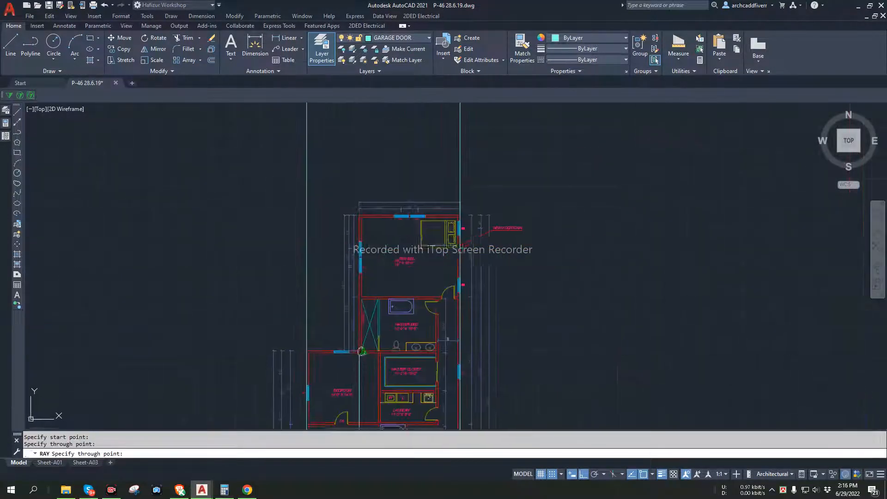
middle_click_drag(362, 358, 349, 223)
scroll(350, 223, "down", 5)
key("Escape")
- Compare the shower wall's projected ray with the wall between the patio and the garage on the first floor plan
middle_click_drag(416, 299, 430, 245)
scroll(356, 298, "up", 6)
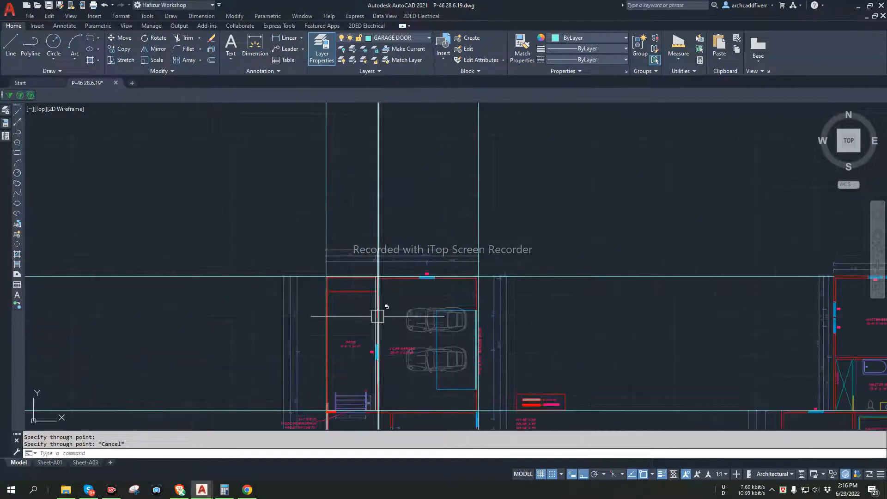
middle_click_drag(388, 320, 390, 293)
scroll(383, 377, "up", 6)
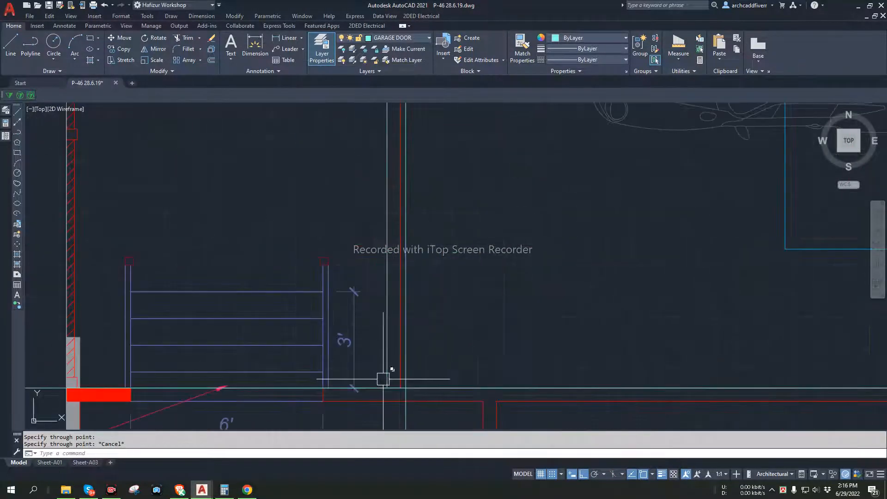
scroll(445, 375, "down", 8)
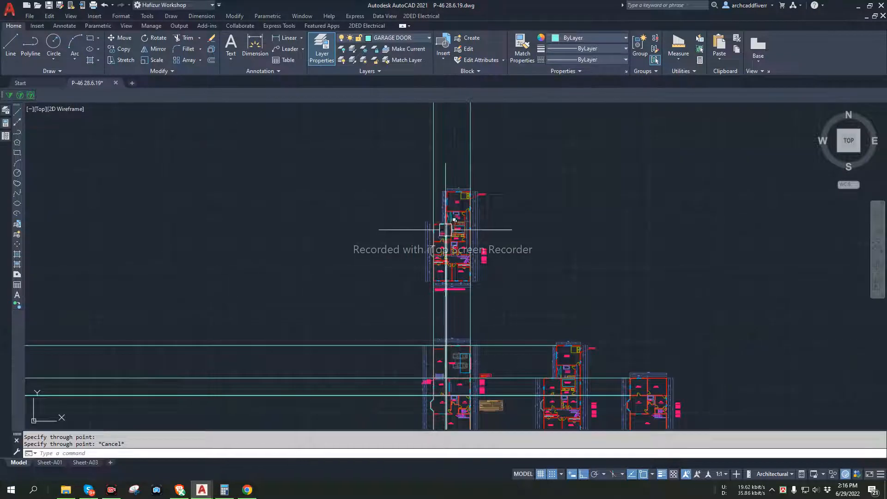
middle_click_drag(446, 226, 447, 217)
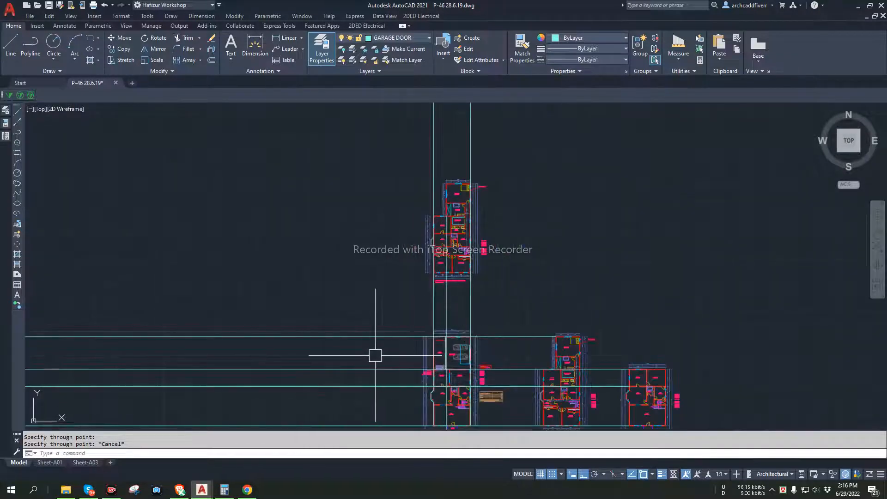
middle_click_drag(376, 356, 360, 295)
scroll(422, 188, "up", 5)
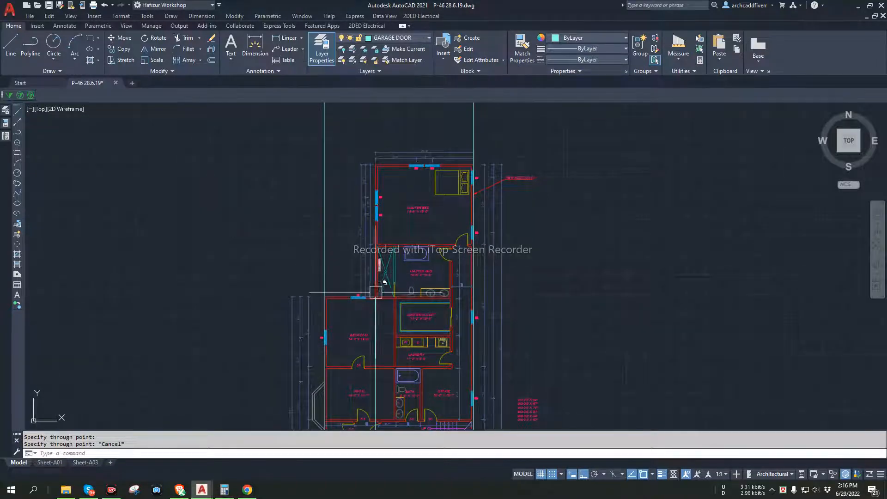
- Erase the hatch running across the patio and along its outer wall on the first floor plan
scroll(375, 292, "down", 3)
middle_click_drag(485, 310, 486, 191)
scroll(493, 194, "down", 2)
scroll(428, 285, "up", 6)
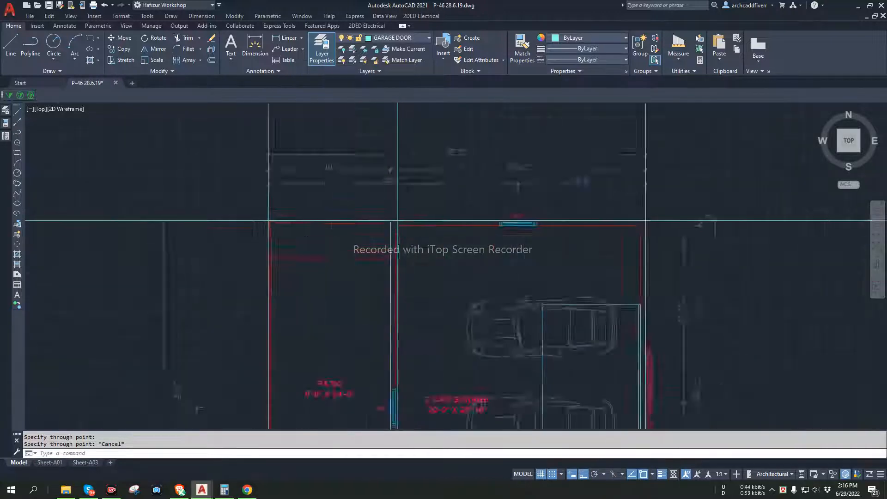
scroll(359, 229, "down", 4)
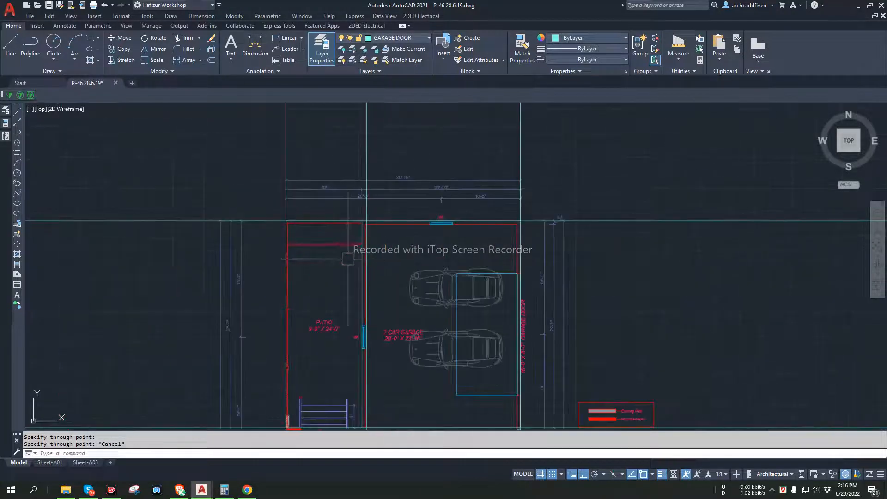
scroll(340, 228, "up", 4)
left_click(277, 285)
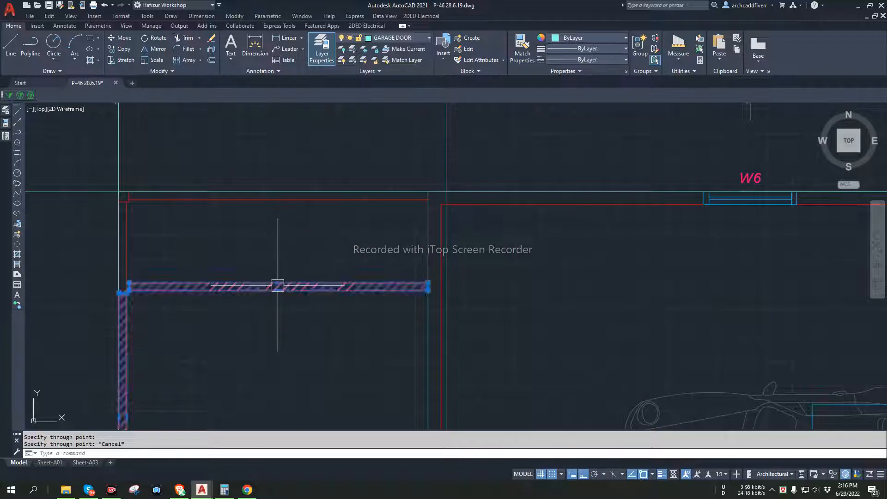
key("Delete")
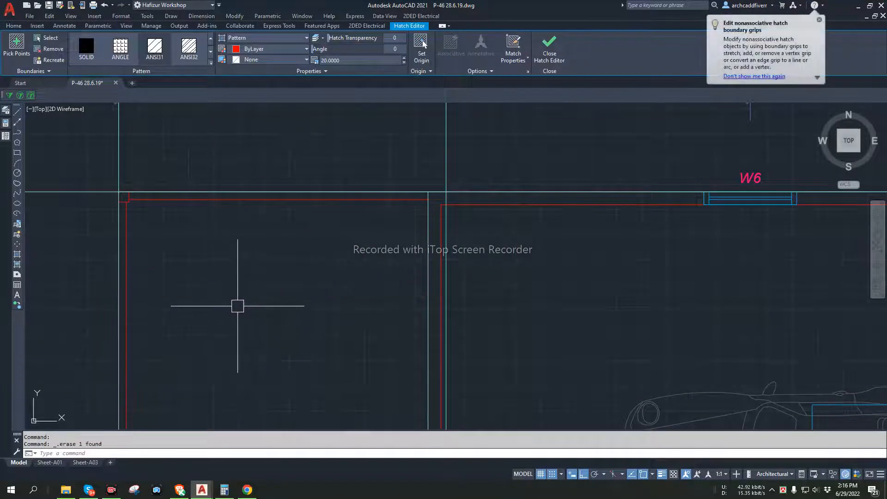
- Examine the patio and two-car garage walls against the projected construction lines
scroll(238, 306, "down", 4)
middle_click_drag(250, 305, 308, 213)
scroll(307, 217, "down", 4)
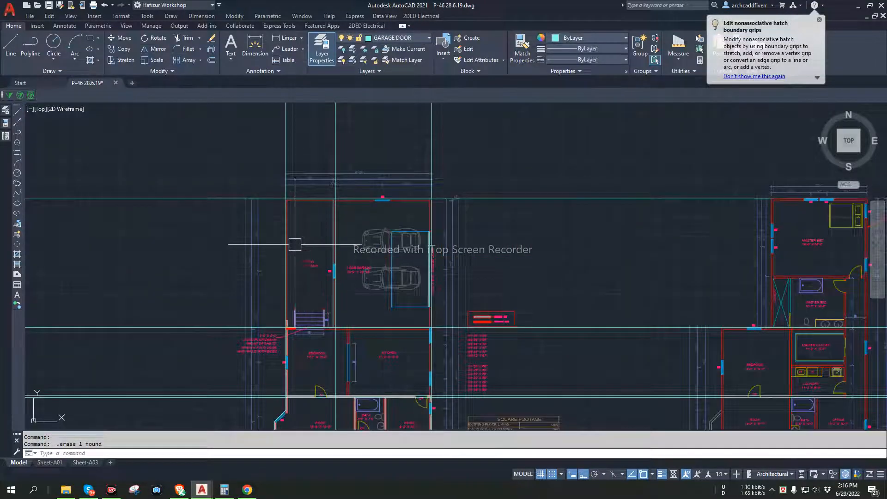
scroll(383, 239, "up", 4)
scroll(416, 242, "down", 2)
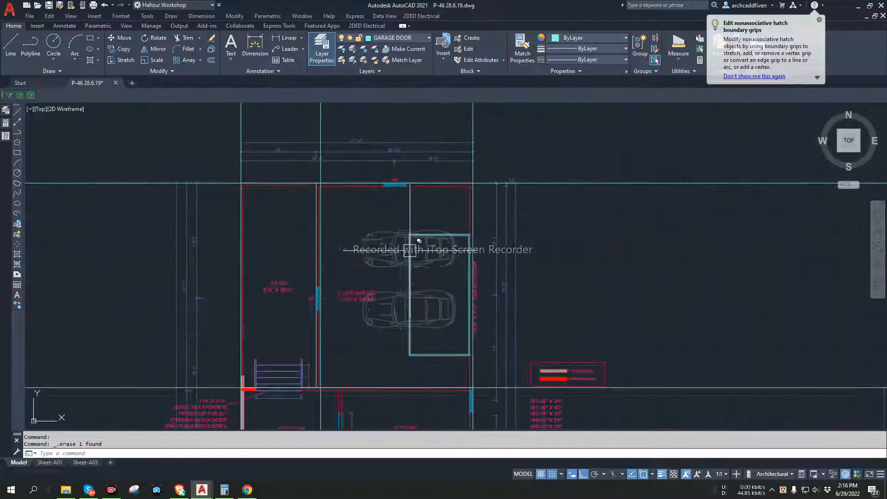
scroll(348, 294, "up", 2)
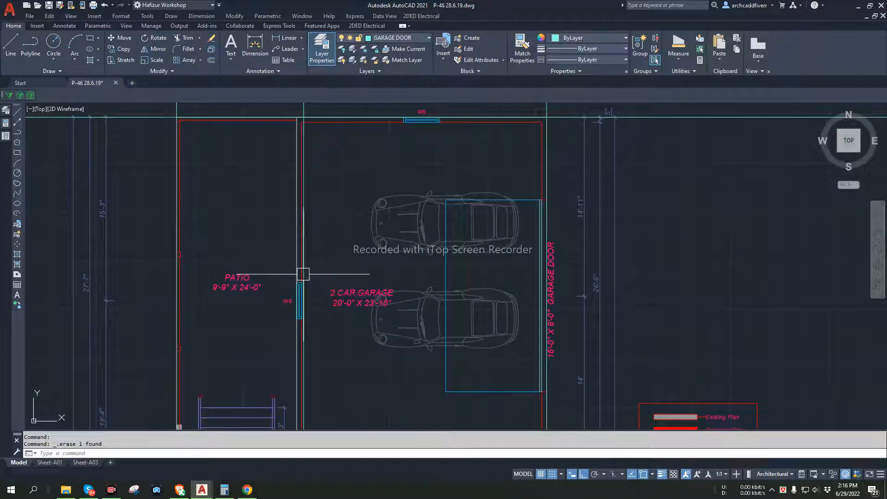
scroll(393, 280, "down", 4)
scroll(403, 286, "up", 1)
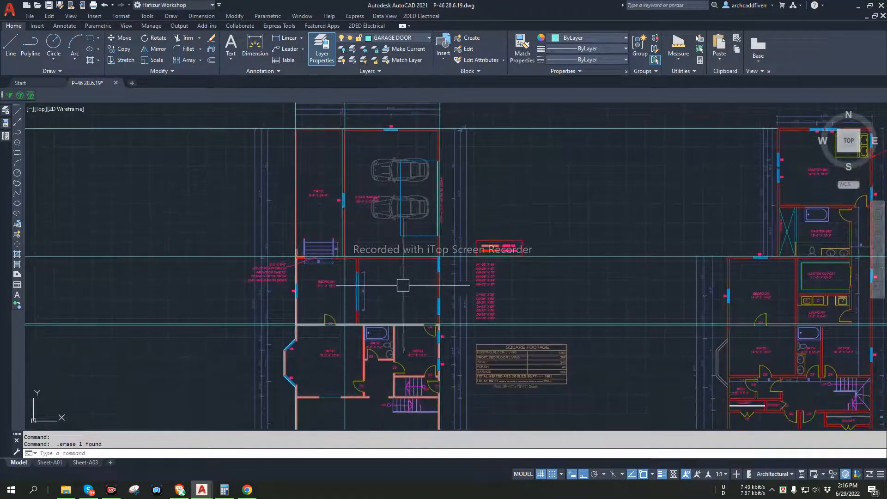
- Examine the first floor rooms from the living room and porch up to the bedroom and kitchen
scroll(403, 286, "up", 3)
scroll(374, 311, "down", 4)
scroll(368, 301, "up", 1)
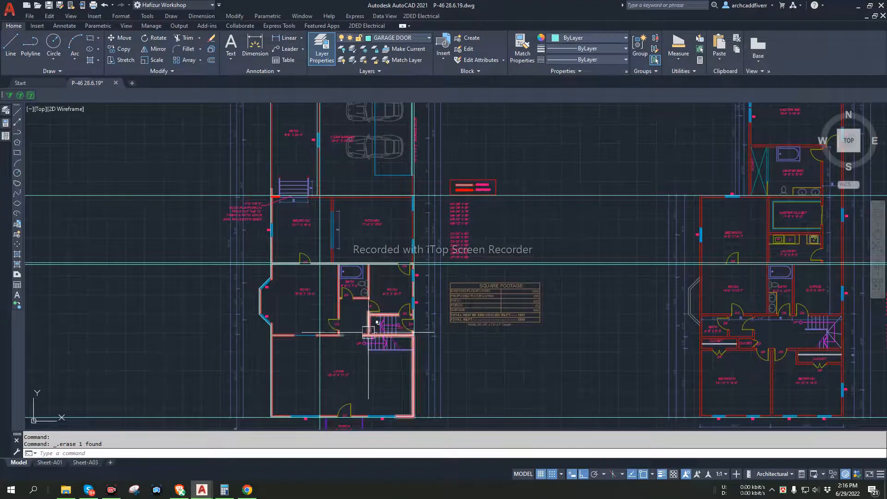
mouse_move(368, 332)
middle_mouse_down()
mouse_move(386, 317)
mouse_move(402, 273)
middle_mouse_up()
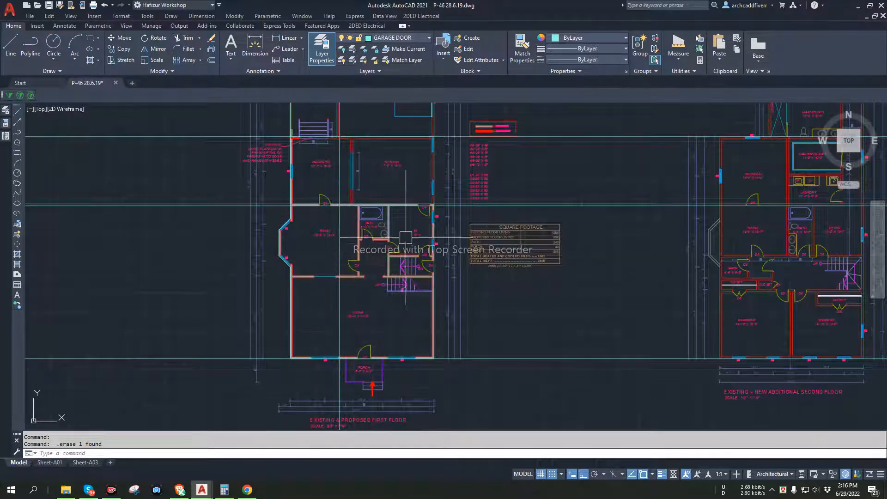
scroll(356, 207, "up", 3)
scroll(367, 208, "down", 3)
scroll(371, 212, "up", 4)
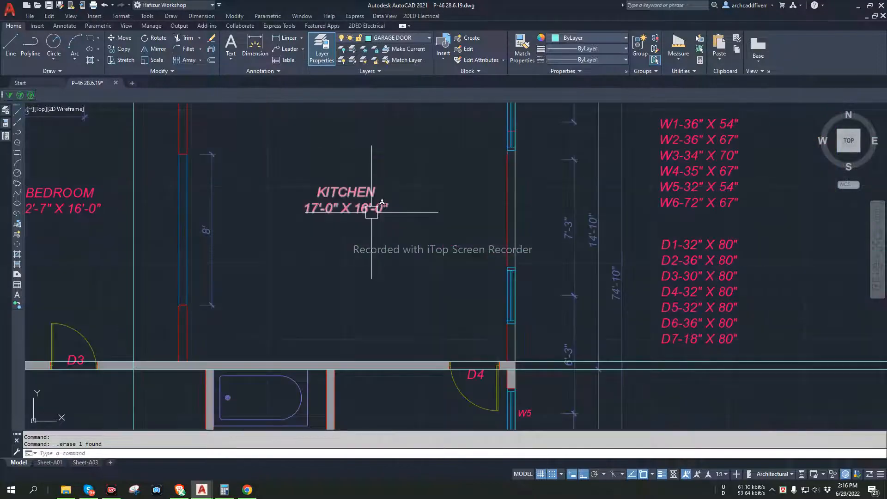
scroll(372, 212, "down", 2)
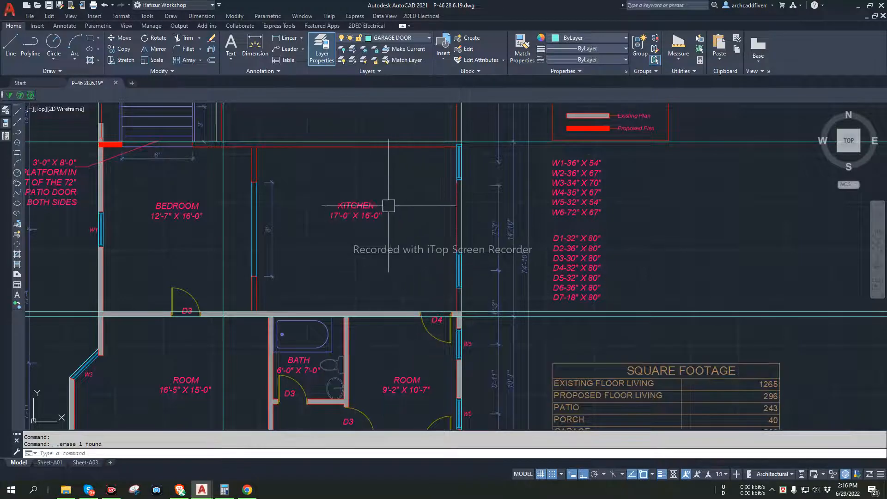
- Regenerate the drawing display while viewing the opening between the bedroom and the kitchen
scroll(431, 221, "down", 2)
scroll(347, 192, "up", 6)
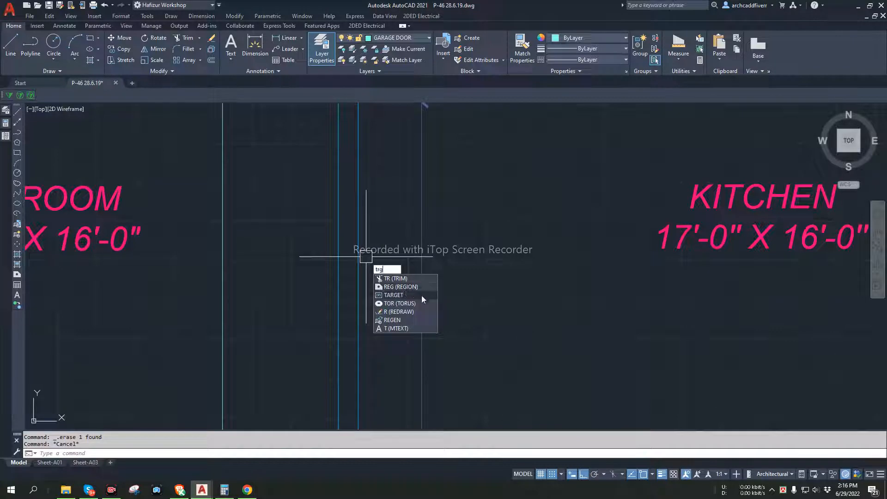
left_click(409, 312)
scroll(339, 225, "down", 5)
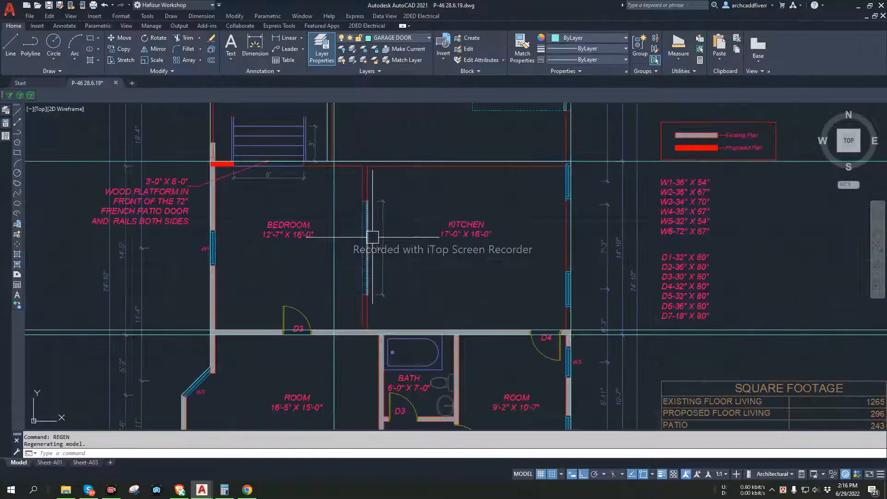
- Compare the first and second floor plans along the projected construction lines, up to the master bedroom's upper corner
scroll(418, 248, "down", 5)
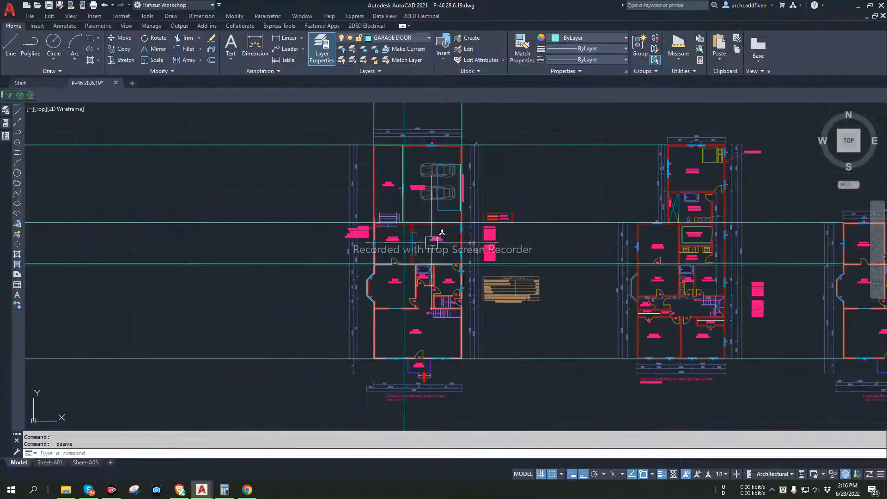
scroll(568, 266, "up", 3)
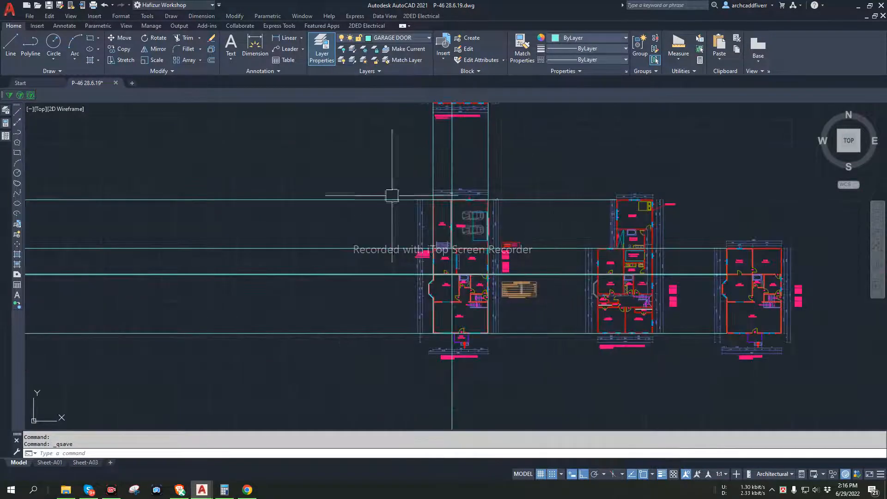
scroll(353, 166, "down", 4)
scroll(416, 217, "up", 4)
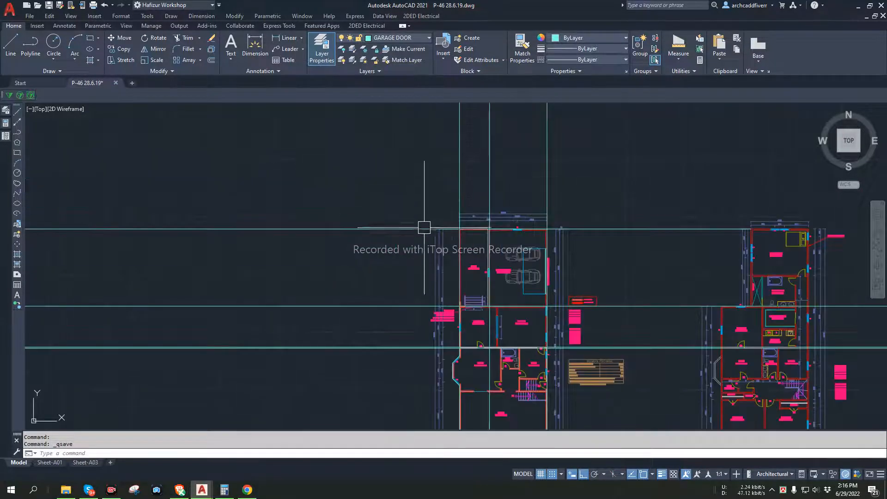
scroll(601, 240, "up", 2)
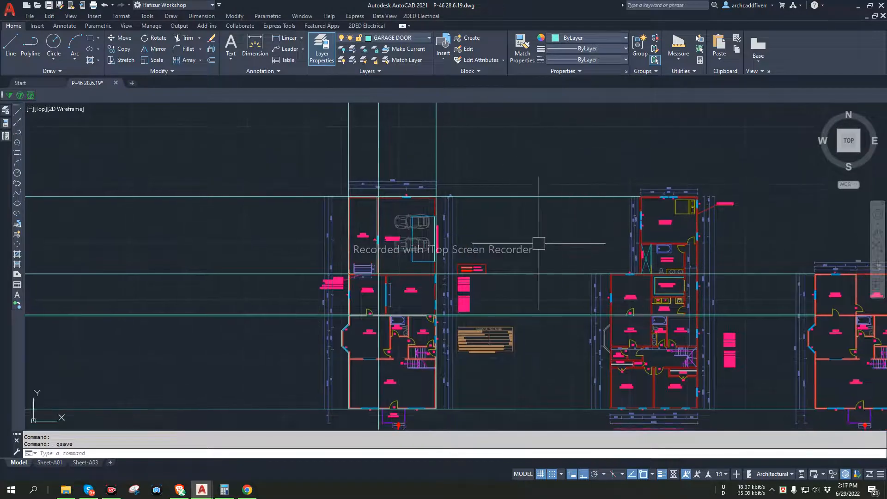
middle_click_drag(657, 207, 638, 204)
scroll(634, 201, "up", 4)
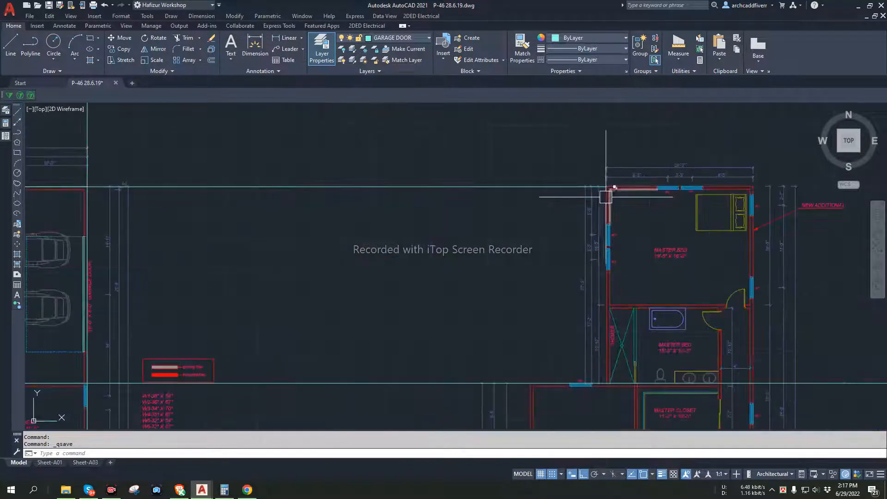
- Examine the patio and two-car garage walls along the upper projected line on the first floor plan
middle_click_drag(408, 196, 631, 188)
middle_click_drag(308, 192, 361, 198)
scroll(292, 190, "up", 5)
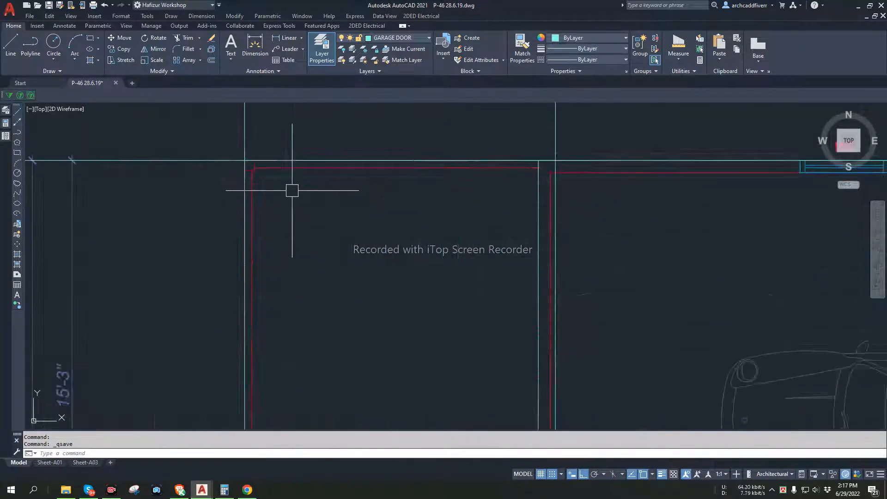
scroll(267, 178, "down", 7)
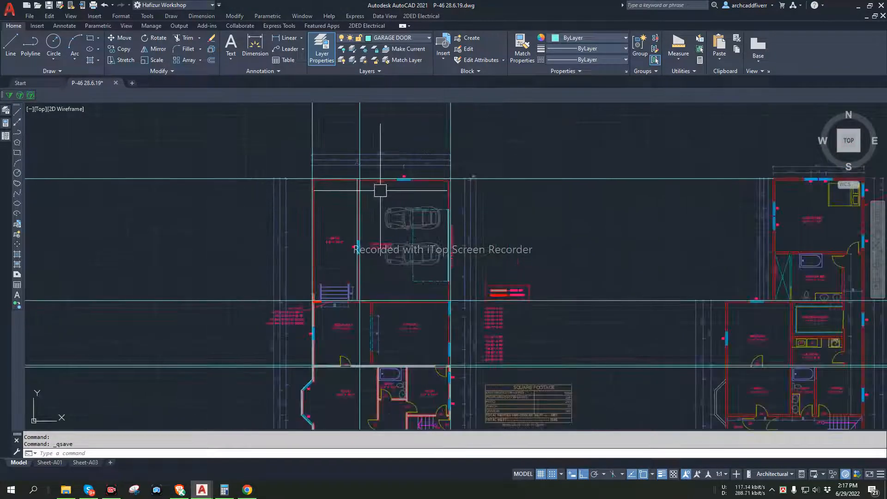
middle_click_drag(377, 192, 545, 219)
scroll(336, 225, "up", 2)
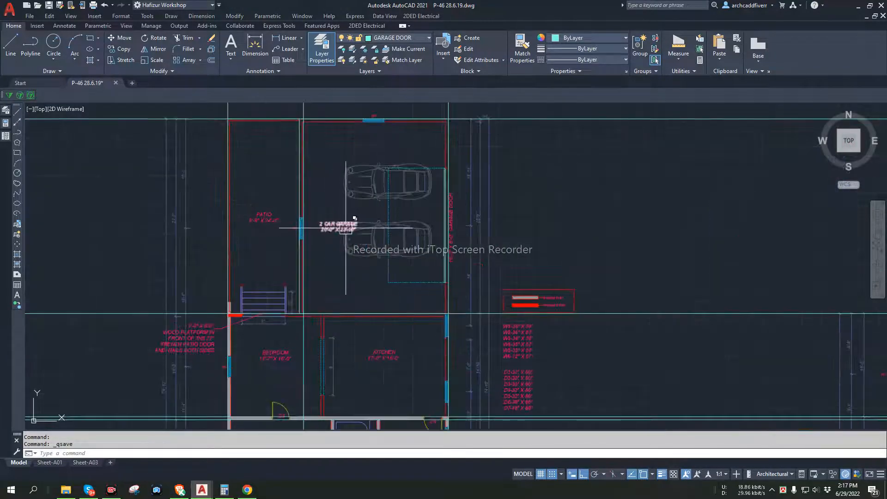
scroll(326, 223, "up", 4)
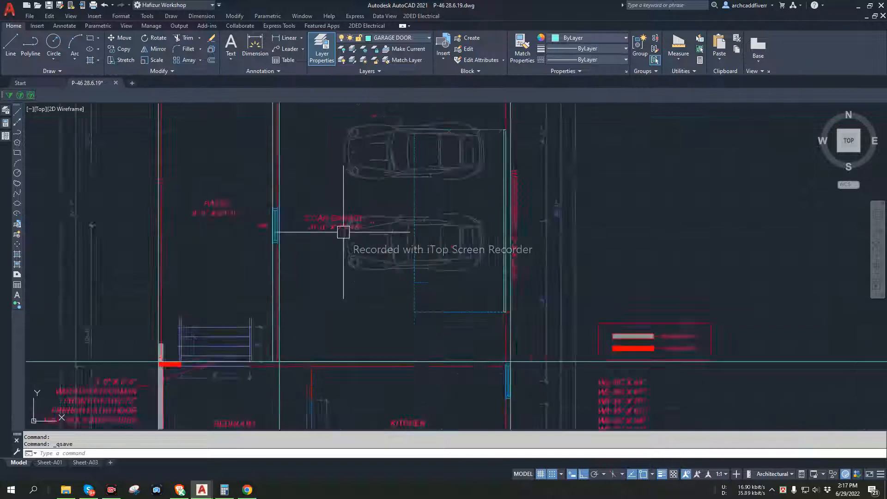
scroll(162, 225, "down", 4)
middle_click_drag(162, 230, 176, 153)
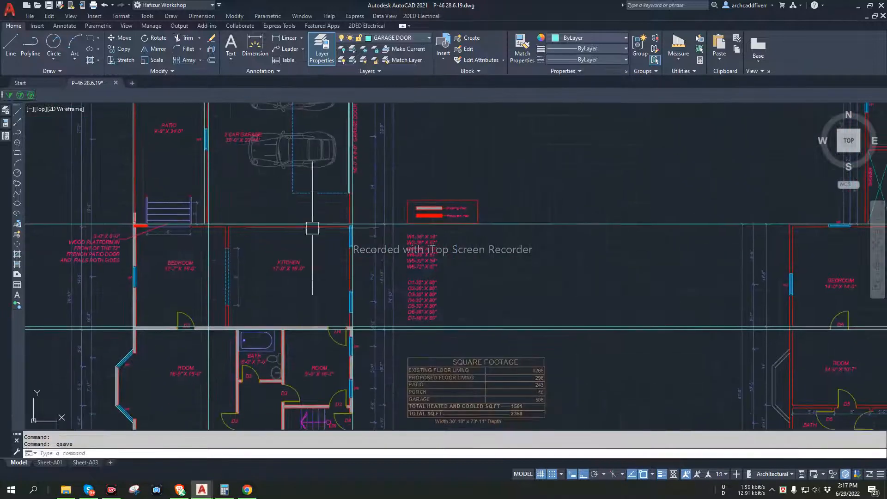
- Examine the Existing Plan and Proposed Plan wall fills in the legend beside the first floor plan
middle_click_drag(493, 272, 481, 241)
scroll(436, 185, "up", 2)
scroll(435, 184, "up", 4)
middle_click_drag(606, 196, 642, 230)
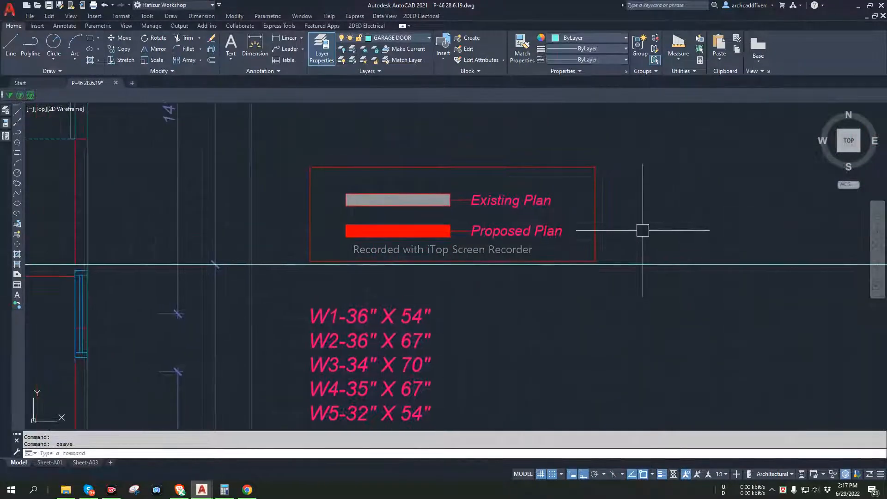
scroll(643, 229, "down", 6)
middle_click_drag(639, 276, 592, 238)
scroll(527, 200, "up", 4)
scroll(519, 188, "up", 4)
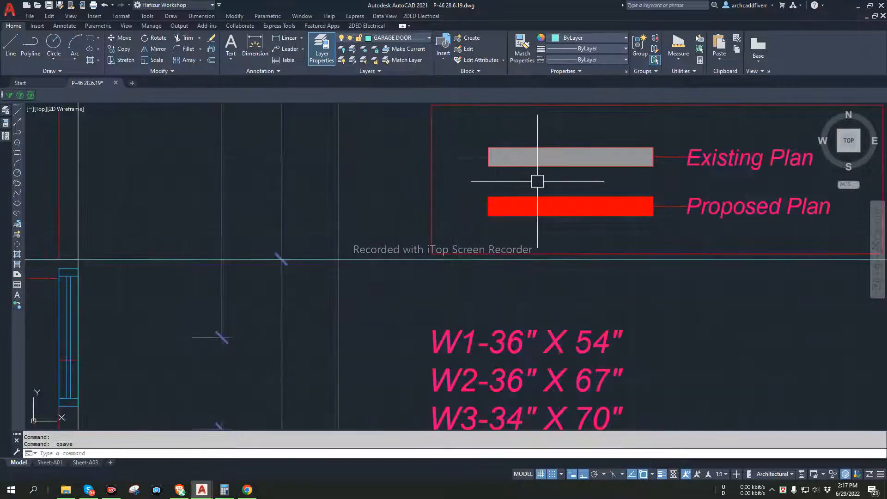
scroll(534, 179, "down", 4)
scroll(562, 174, "up", 8)
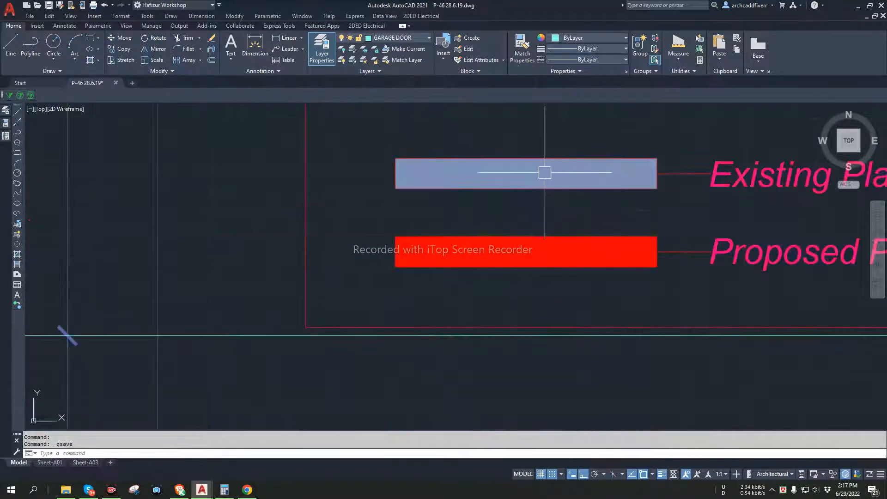
scroll(536, 175, "down", 4)
scroll(596, 189, "up", 2)
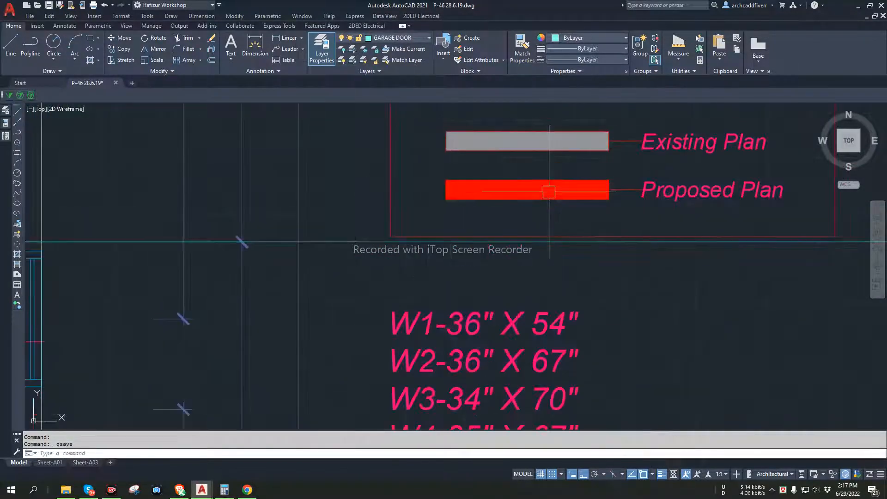
scroll(556, 194, "down", 8)
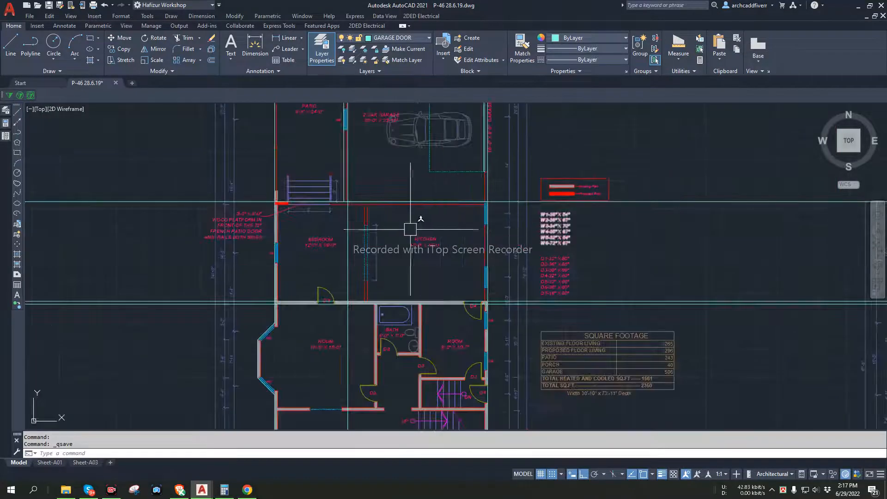
- Examine the wall hatching around the bedroom and porch on the existing floor plan
scroll(425, 217, "down", 6)
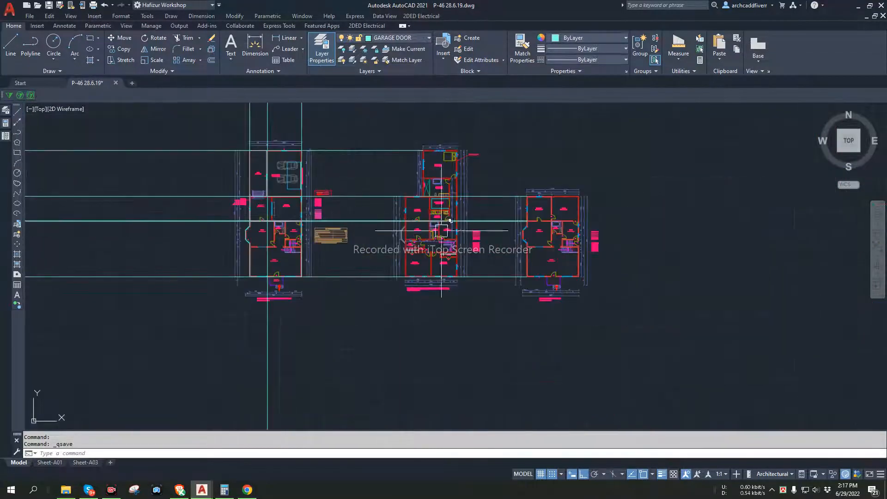
scroll(416, 189, "up", 8)
scroll(511, 170, "up", 4)
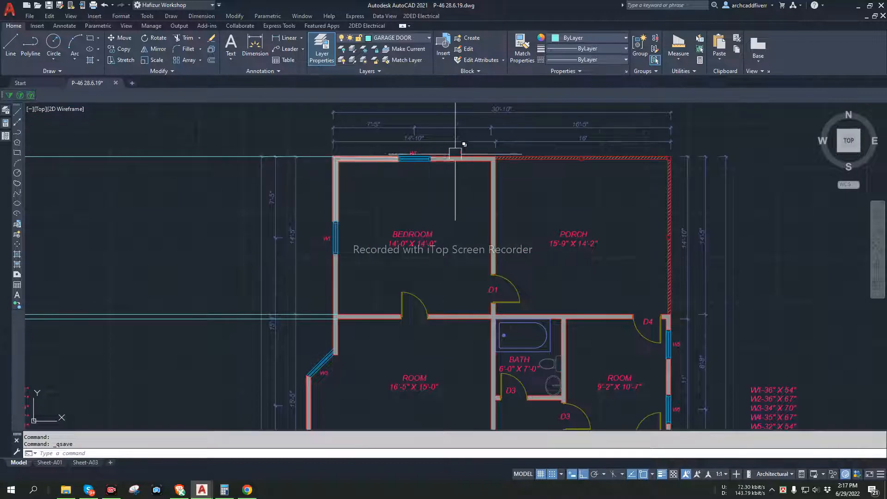
scroll(580, 301, "up", 8)
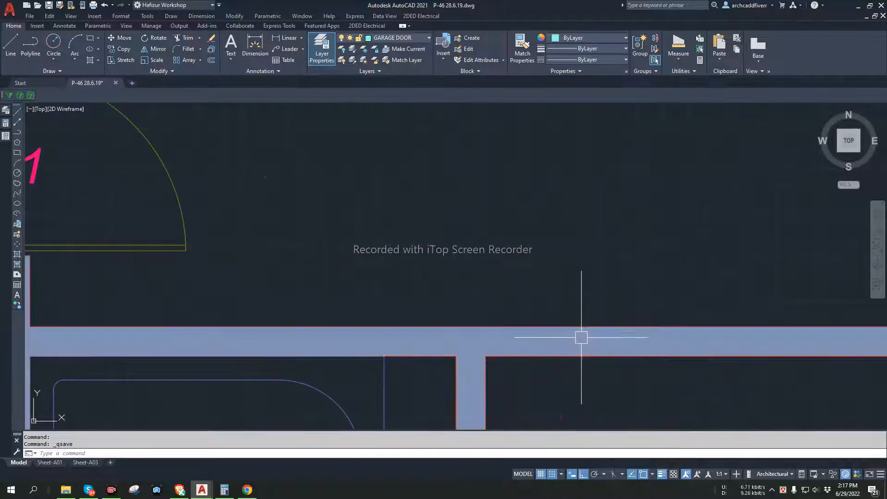
scroll(580, 337, "down", 8)
scroll(501, 272, "down", 5)
scroll(481, 238, "up", 5)
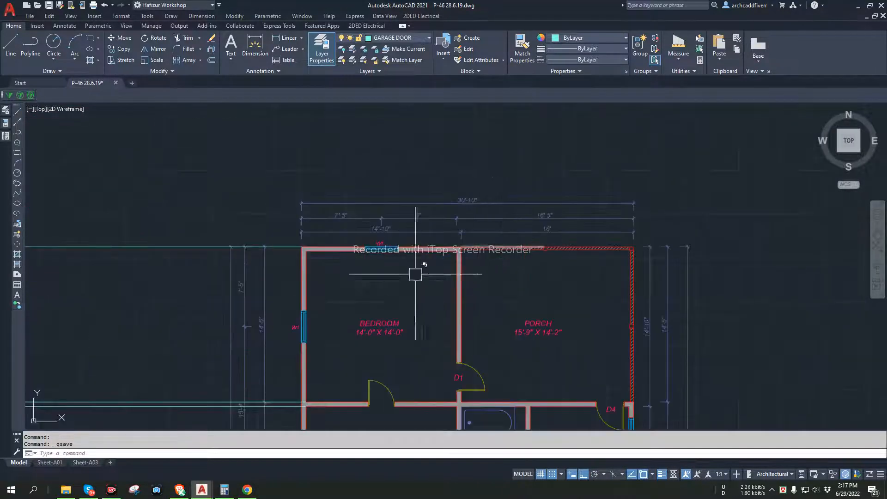
middle_click_drag(416, 271, 639, 246)
scroll(639, 247, "down", 3)
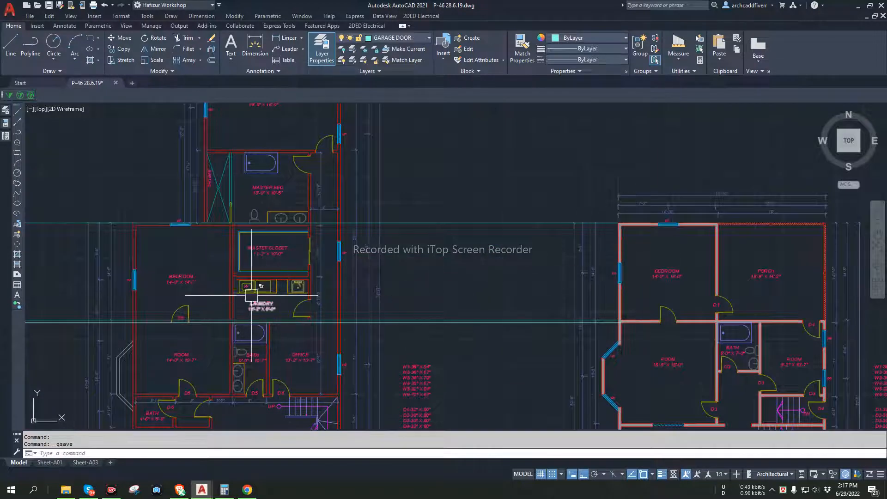
- Inspect the unfilled wall between the bedroom and the kitchen on the first floor plan
scroll(307, 278, "down", 2)
scroll(307, 277, "up", 3)
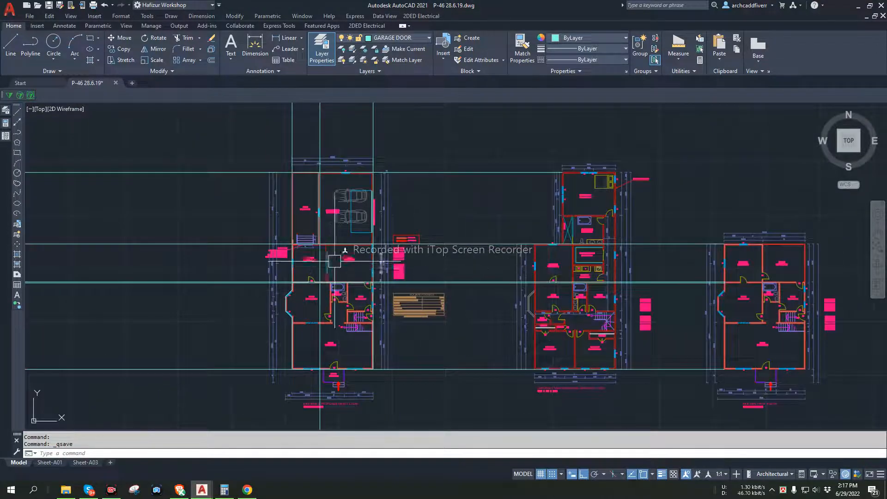
scroll(297, 217, "up", 4)
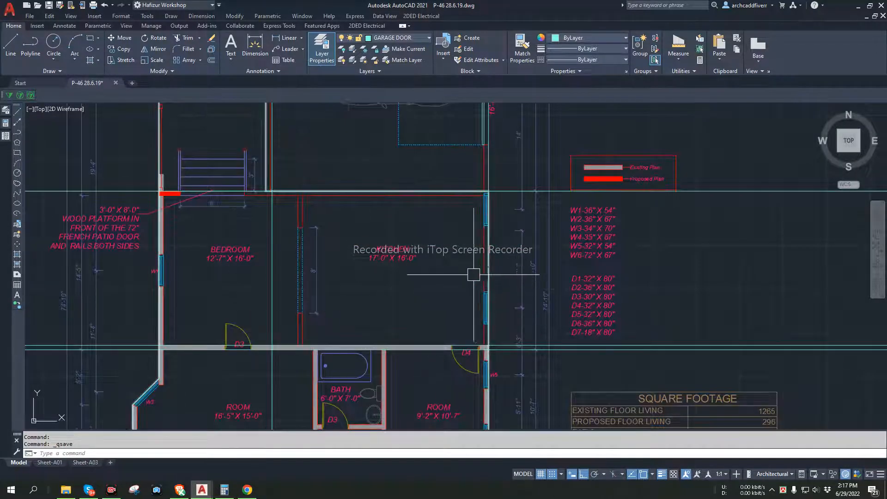
scroll(465, 274, "down", 2)
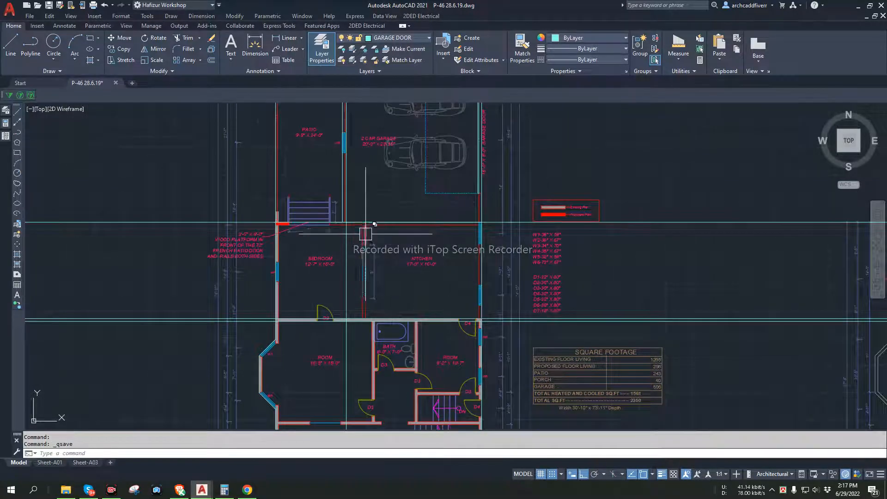
scroll(366, 233, "up", 5)
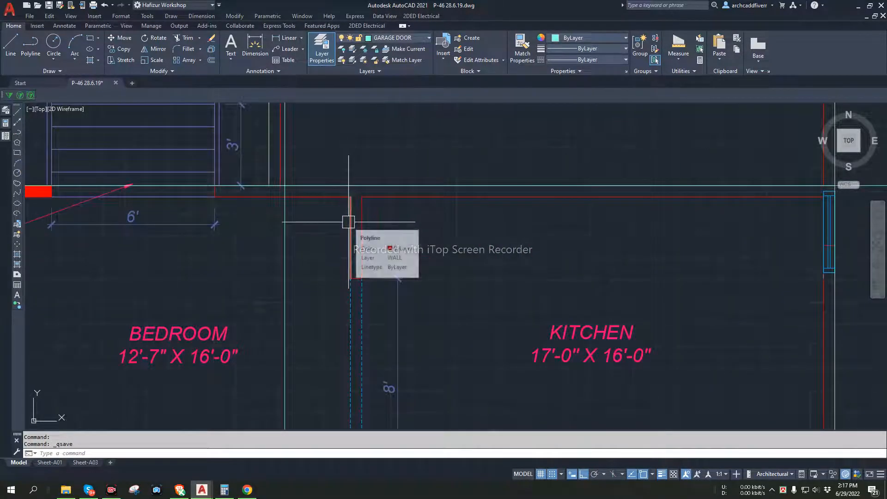
scroll(348, 211, "down", 5)
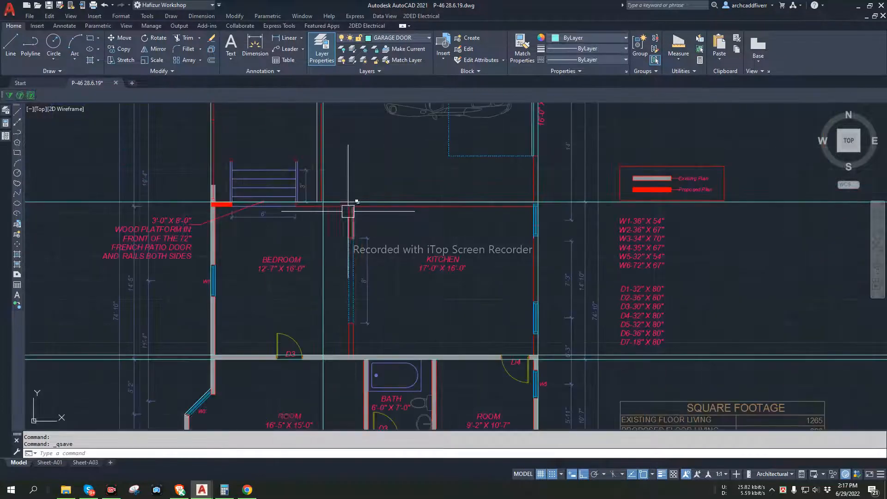
- Open the Sheet-A01 layout and examine the bedroom and kitchen wall fills against the Existing Plan and Proposed Plan legend
left_click(42, 464)
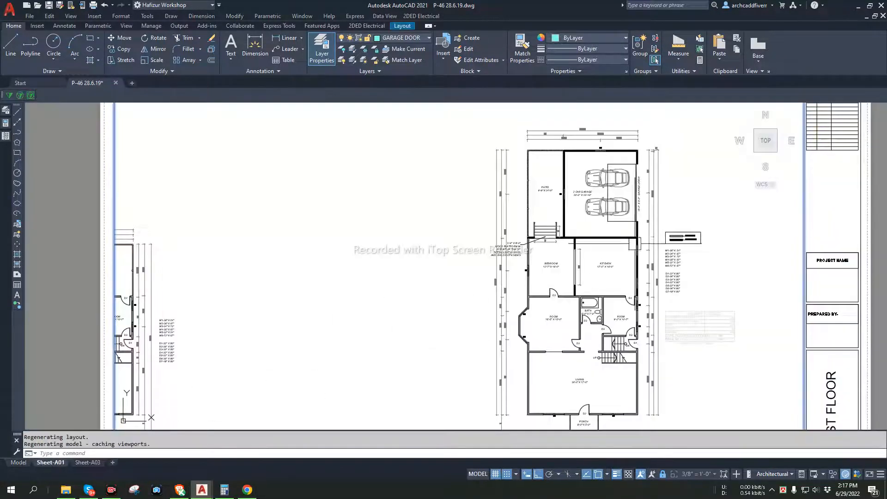
scroll(645, 243, "up", 5)
middle_click_drag(529, 254, 499, 169)
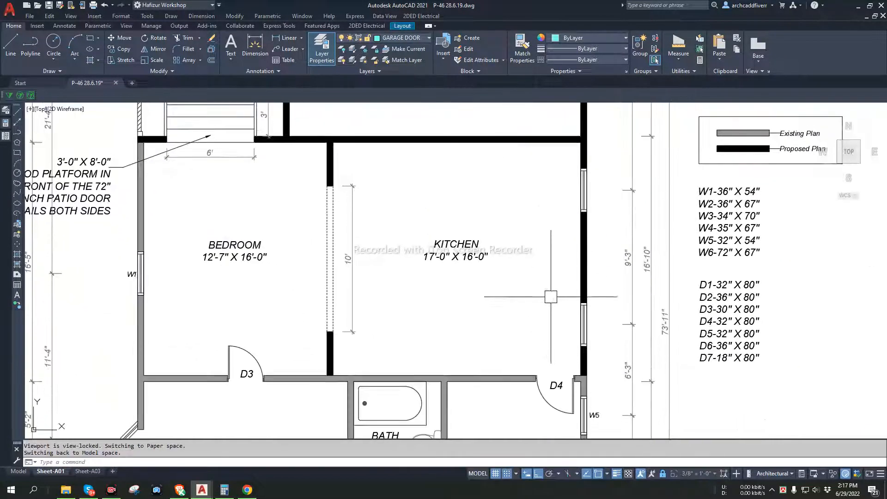
scroll(525, 390, "up", 2)
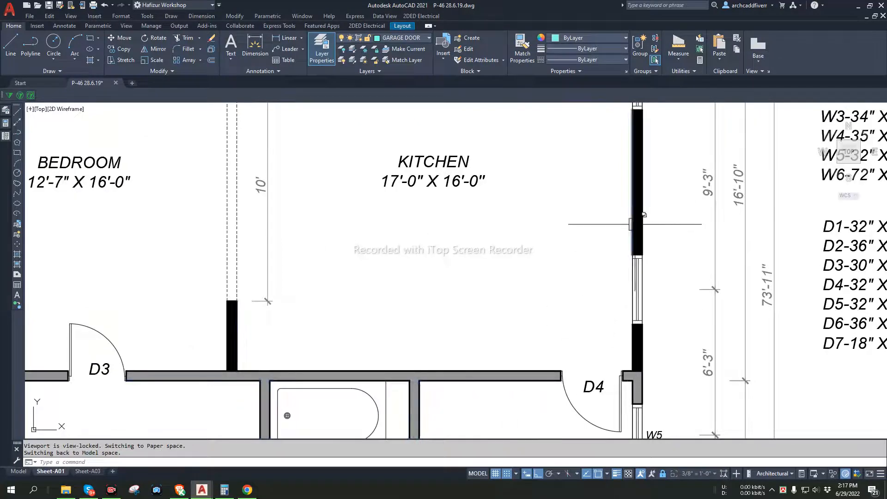
scroll(594, 333, "down", 2)
scroll(583, 288, "down", 6)
middle_click_drag(647, 295, 581, 301)
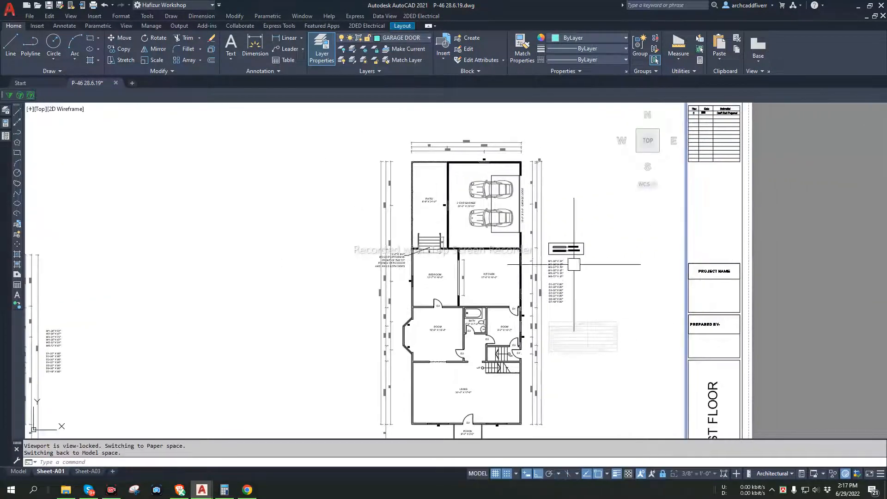
scroll(574, 265, "up", 6)
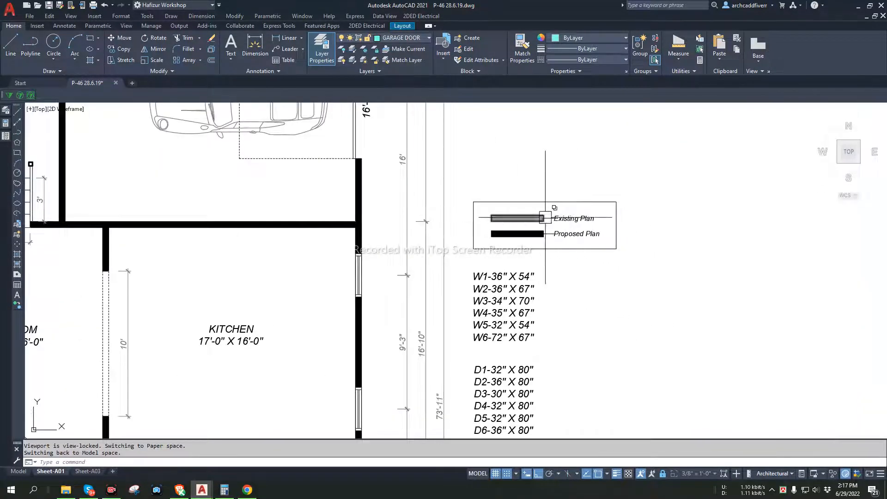
scroll(606, 247, "down", 3)
scroll(661, 271, "down", 3)
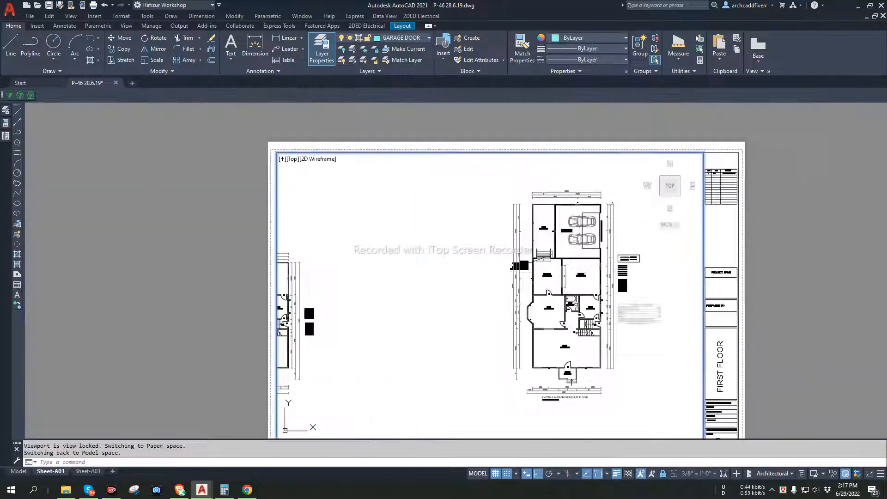
- Return to model space and examine the other first floor plan copy whose proposed walls are filled solid red
left_click(19, 472)
scroll(365, 245, "down", 5)
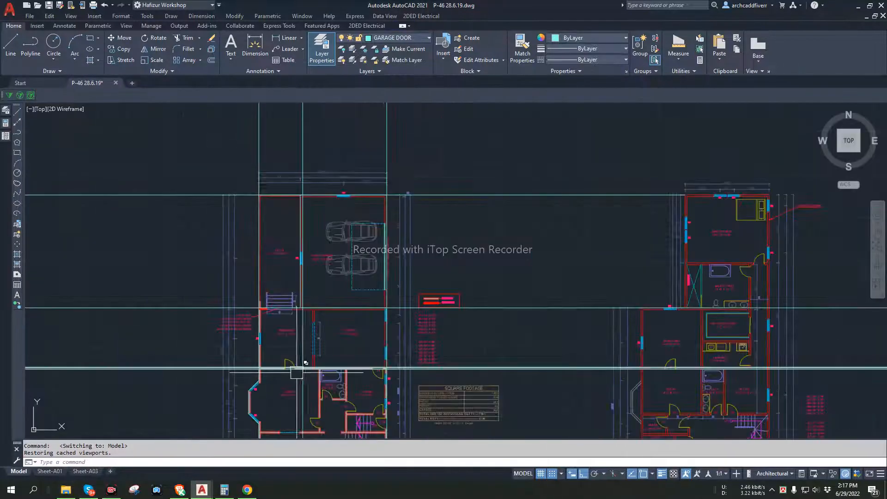
scroll(533, 301, "up", 2)
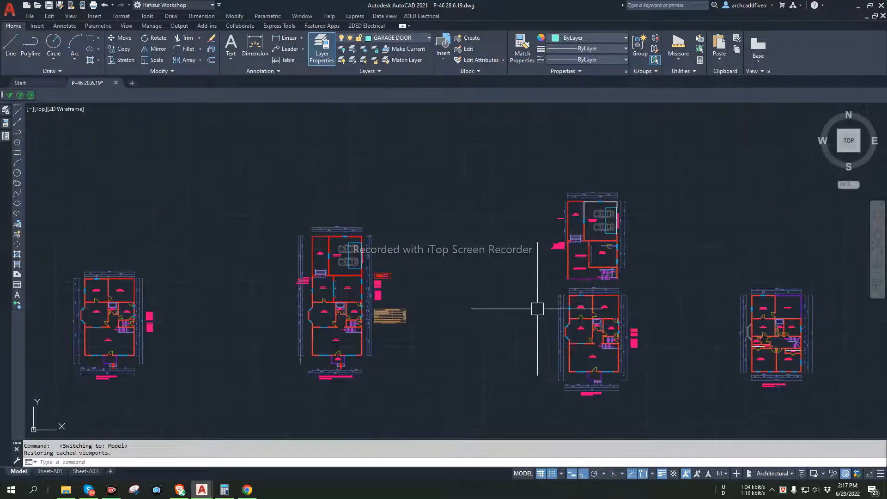
scroll(390, 238, "up", 4)
scroll(418, 224, "down", 4)
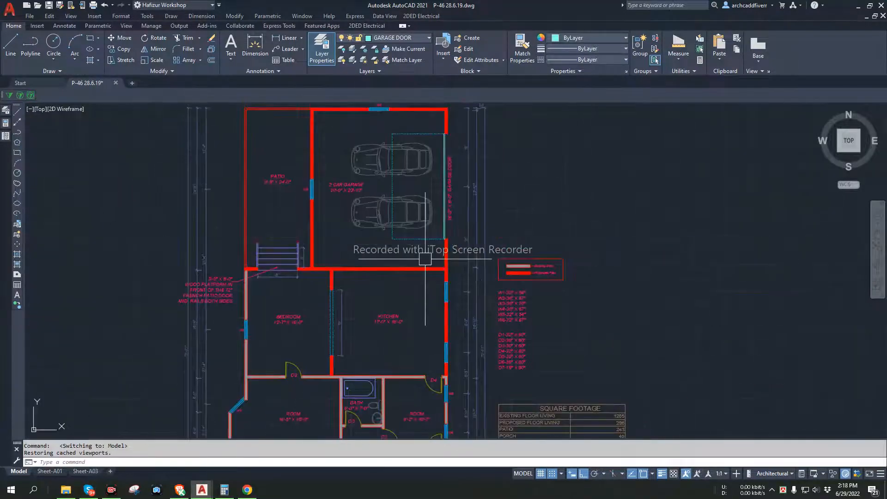
scroll(457, 291, "down", 3)
scroll(459, 297, "up", 3)
scroll(475, 301, "down", 5)
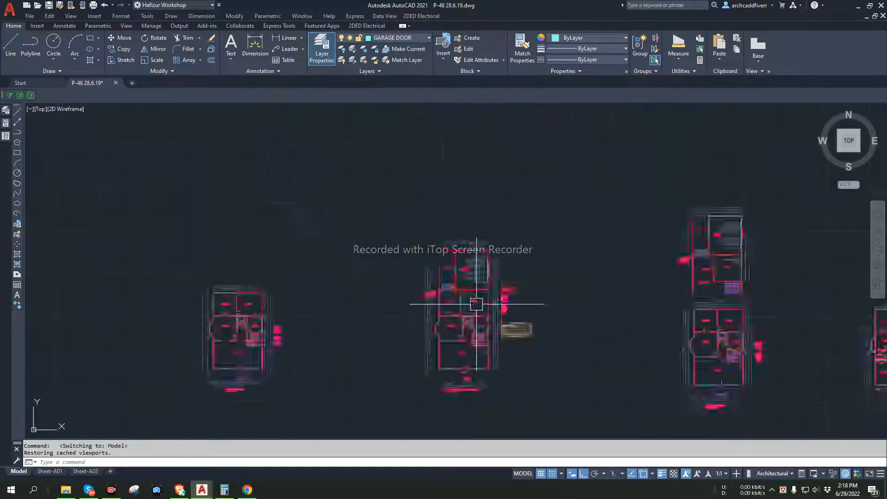
- Examine the master suite on the neighbouring floor plan and the patio, garage and rooms on the first floor plan
middle_click_drag(222, 199, 388, 224)
scroll(422, 237, "up", 5)
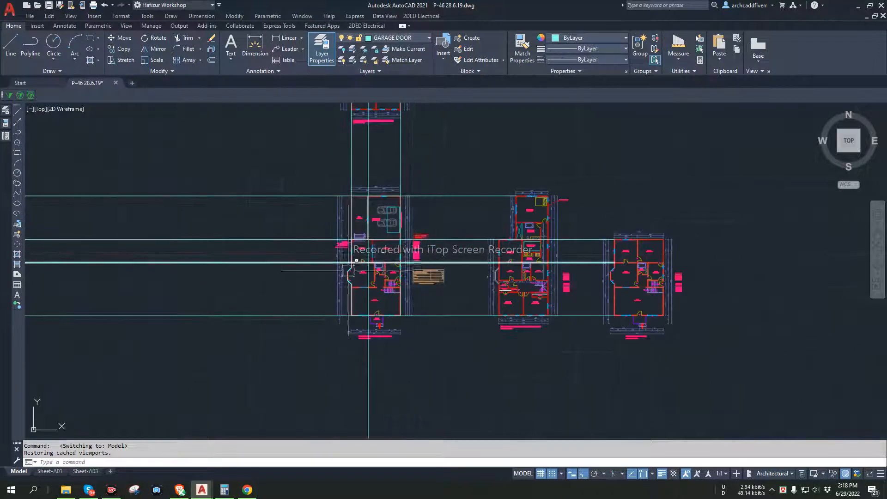
middle_click_drag(414, 219, 496, 241)
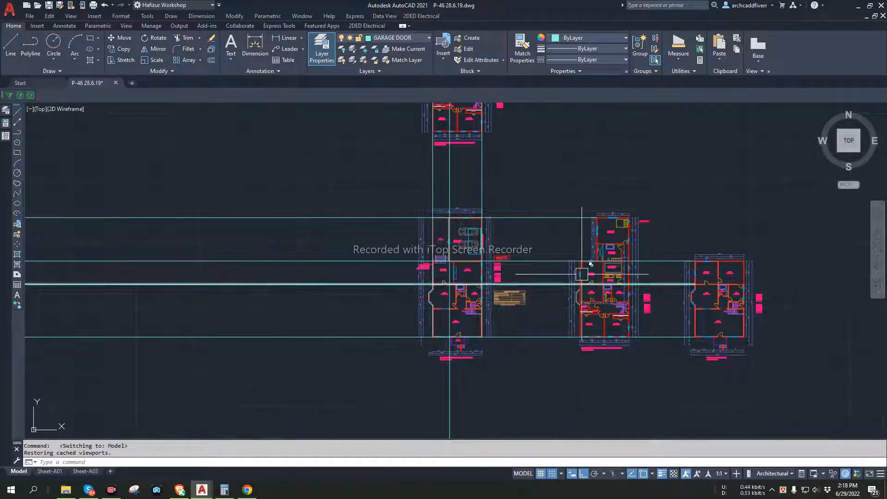
scroll(582, 221, "up", 4)
scroll(588, 310, "up", 4)
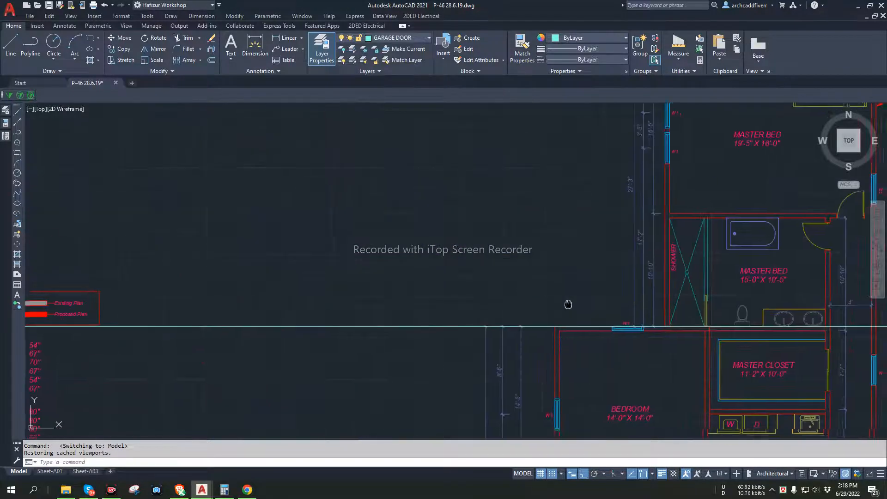
scroll(501, 278, "down", 4)
scroll(370, 280, "up", 3)
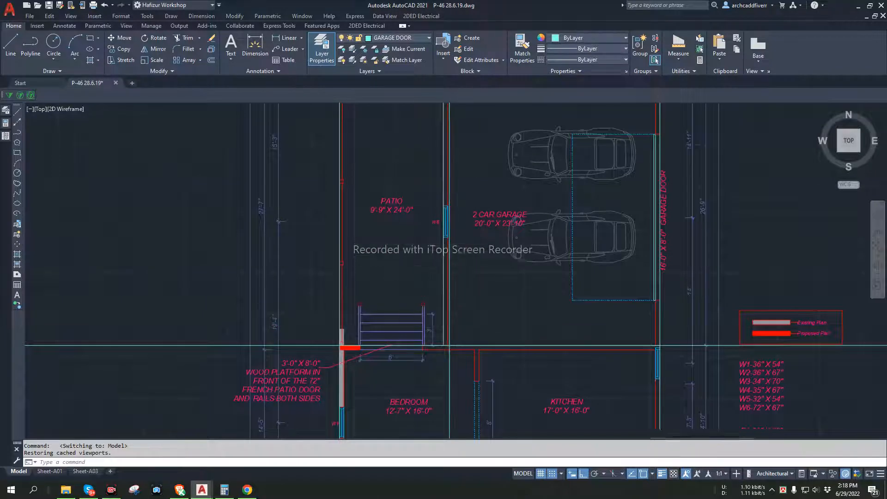
scroll(457, 234, "down", 6)
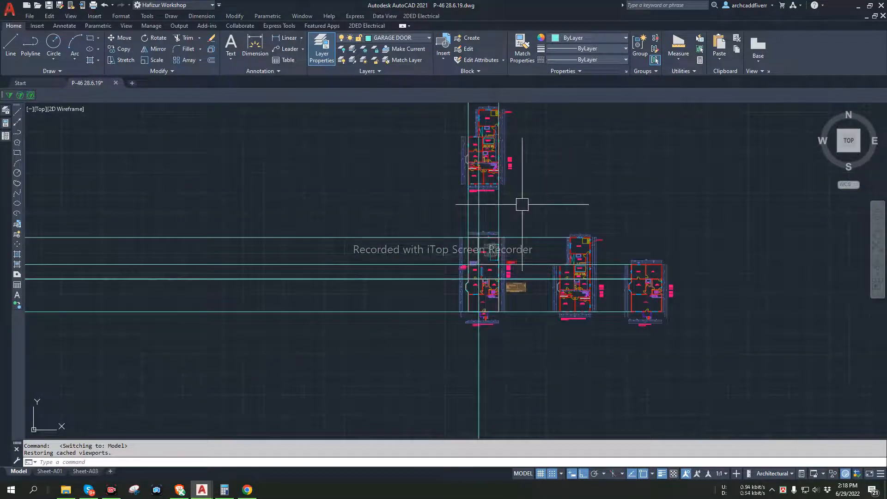
scroll(491, 225, "up", 7)
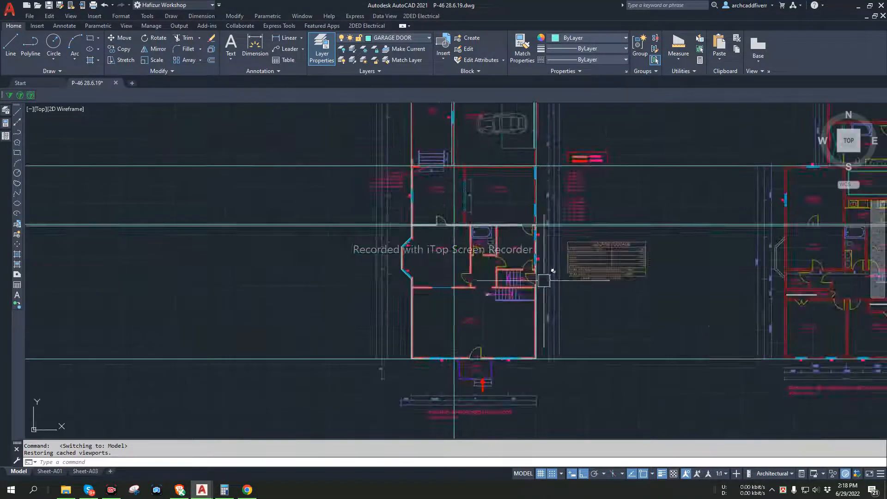
scroll(613, 256, "down", 2)
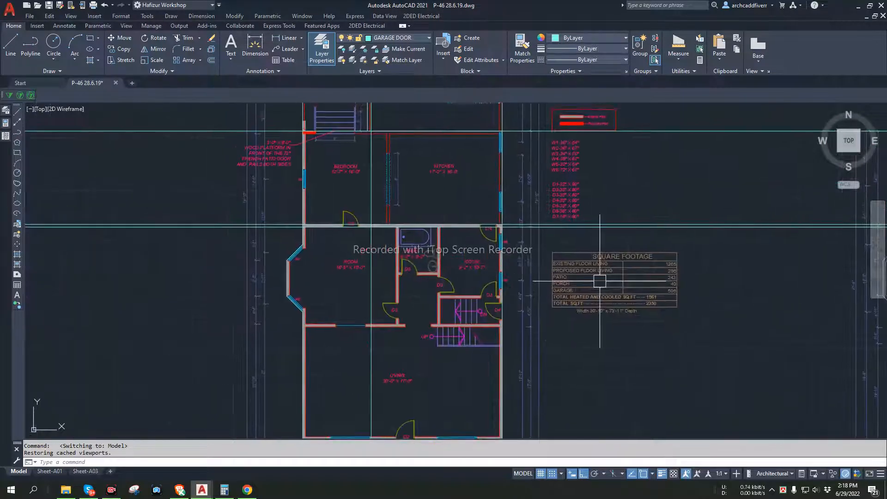
- Read the existing and proposed floor living areas in the SQUARE FOOTAGE table beside the first floor plan
scroll(571, 264, "up", 4)
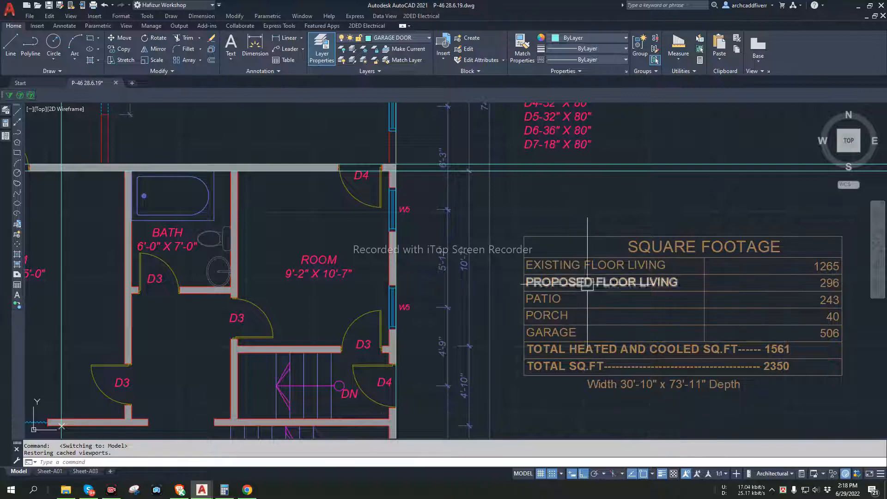
scroll(614, 298, "down", 2)
scroll(803, 374, "down", 4)
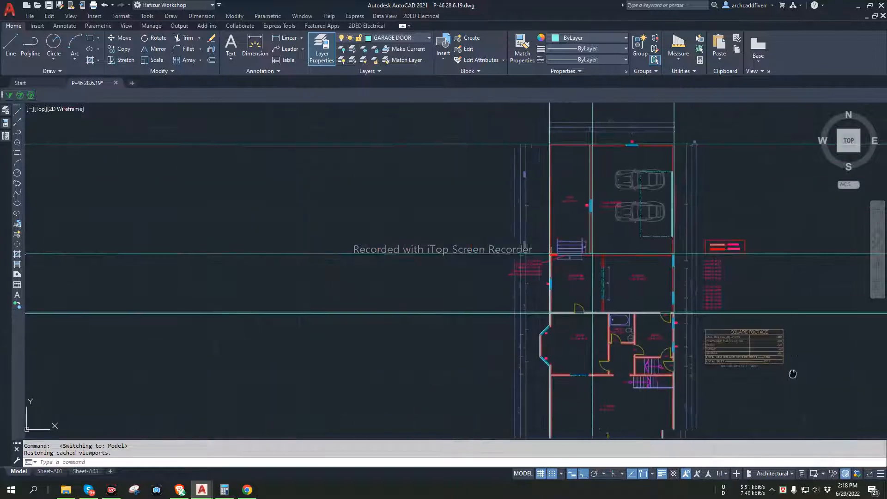
mouse_move(792, 373)
middle_mouse_down()
mouse_move(656, 366)
mouse_move(693, 329)
middle_mouse_up()
scroll(633, 361, "up", 3)
scroll(536, 300, "up", 4)
scroll(690, 354, "down", 3)
scroll(611, 291, "up", 3)
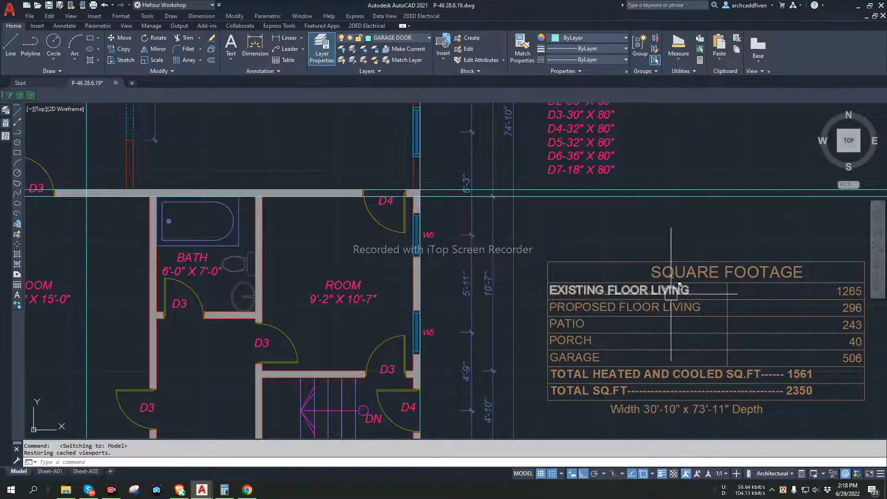
scroll(677, 289, "down", 6)
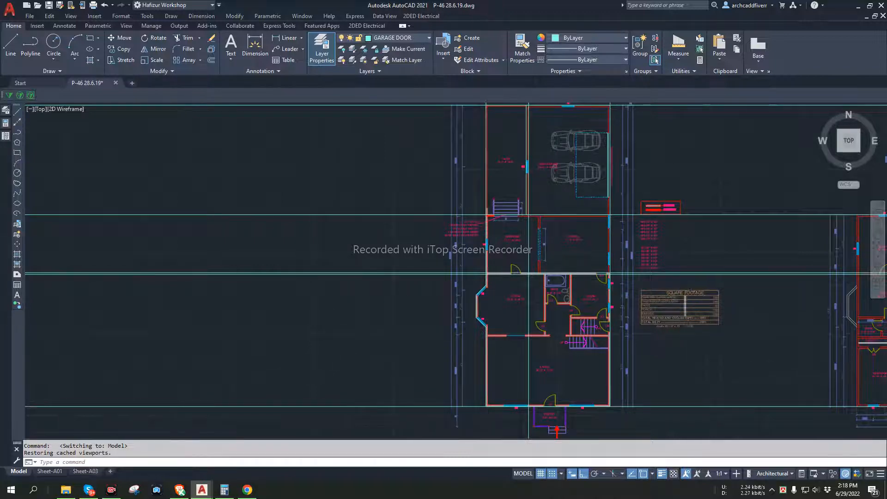
scroll(691, 296, "up", 5)
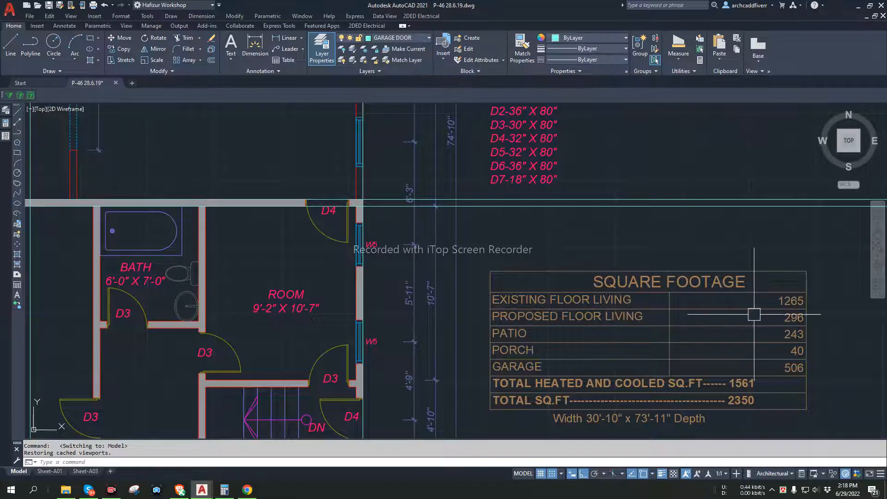
middle_click_drag(575, 317, 581, 275)
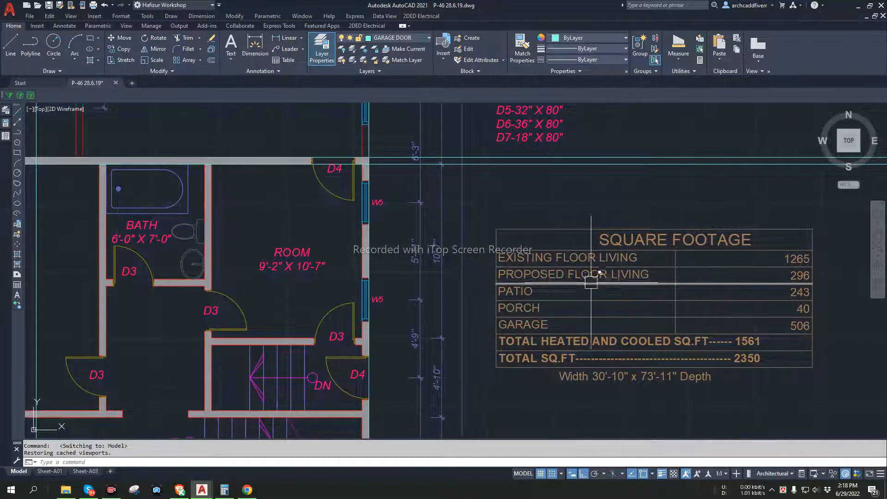
scroll(591, 283, "down", 6)
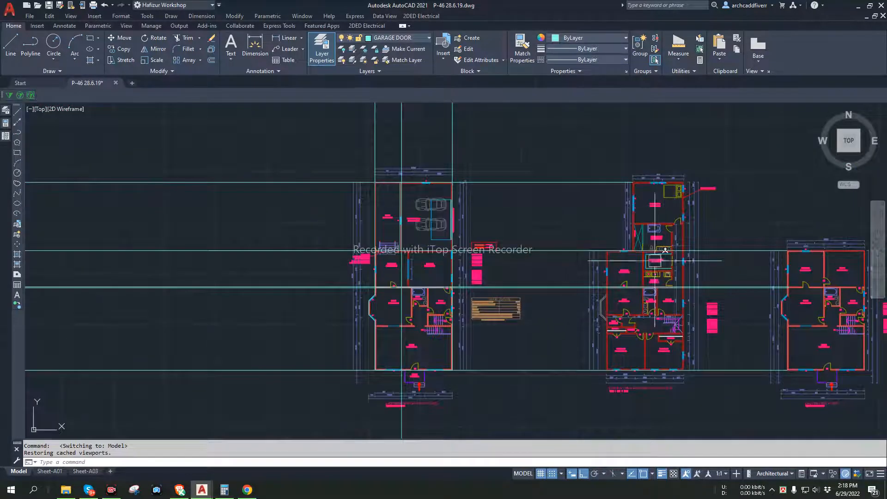
- Read the patio, porch and garage areas and both total rows in the SQUARE FOOTAGE table
scroll(485, 306, "up", 6)
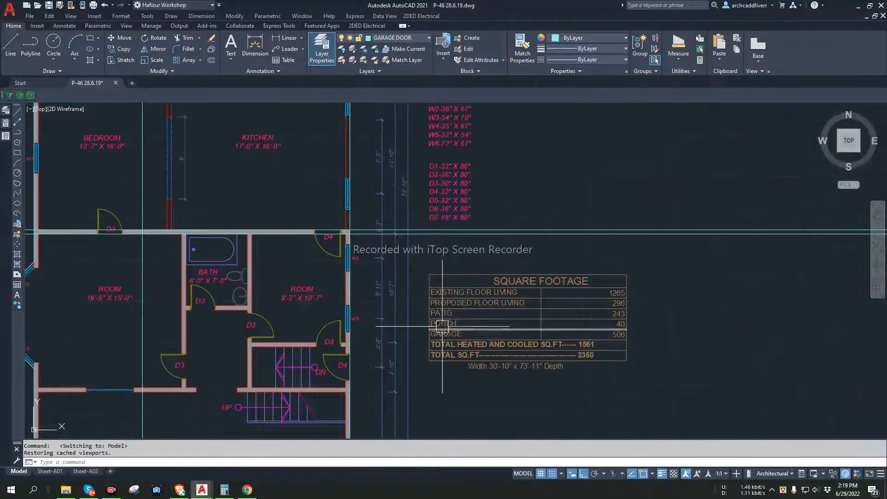
scroll(443, 326, "up", 5)
scroll(455, 356, "down", 7)
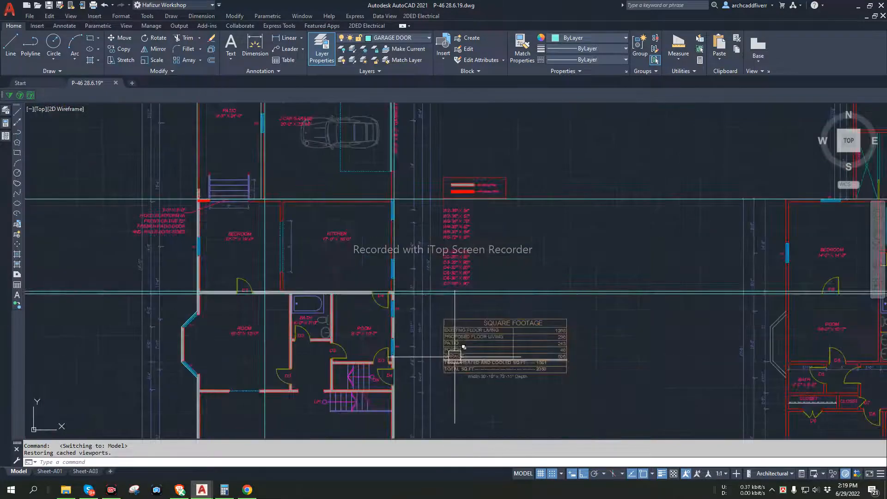
scroll(455, 356, "up", 6)
scroll(487, 345, "down", 4)
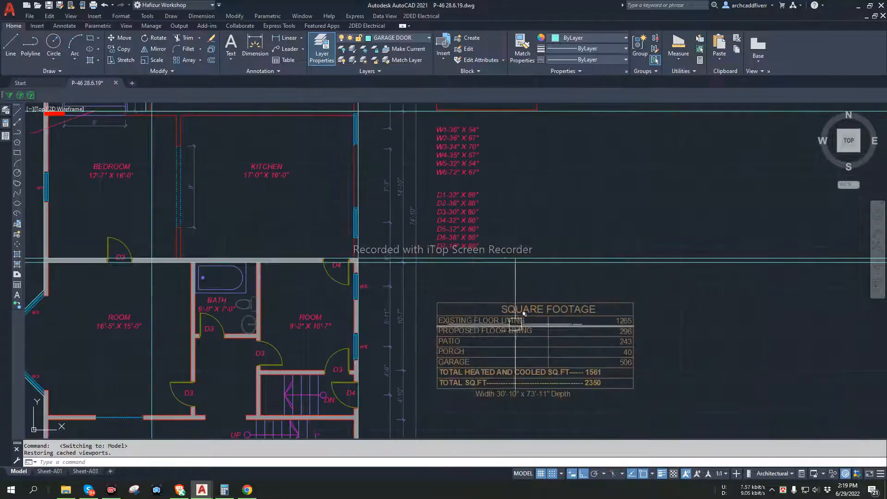
scroll(502, 397, "up", 5)
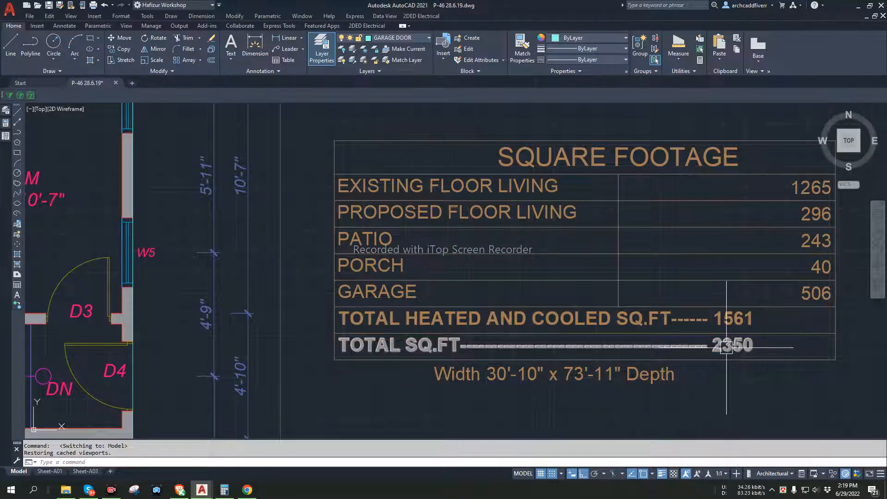
scroll(726, 347, "down", 8)
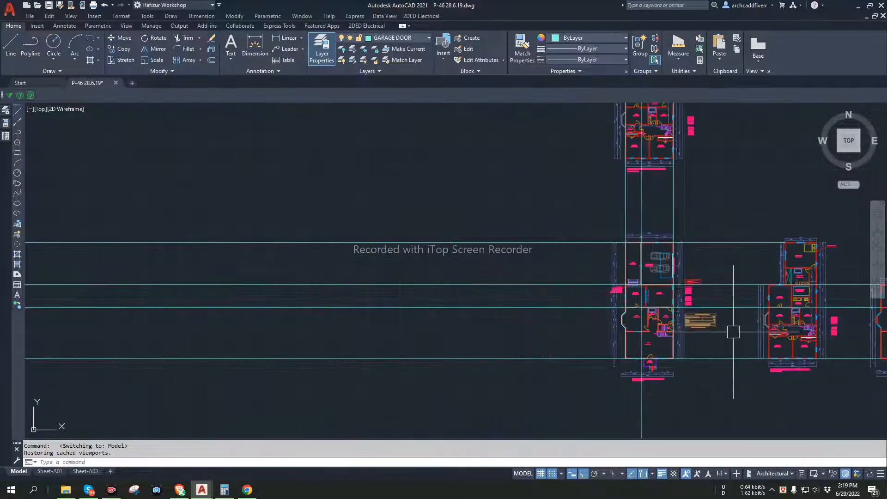
- Review the W1–W6 window sizes and D1–D7 door sizes listed below the plan legend
middle_click_drag(533, 307, 404, 317)
scroll(556, 302, "up", 6)
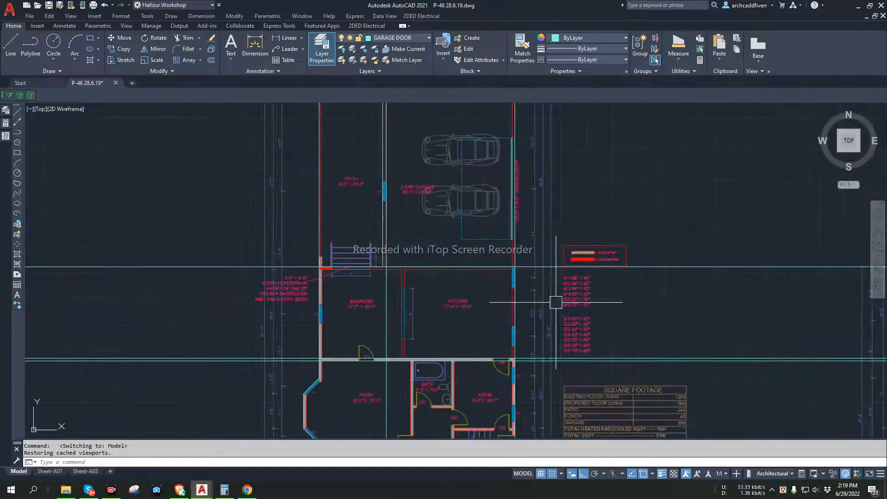
scroll(563, 283, "up", 4)
scroll(574, 284, "down", 5)
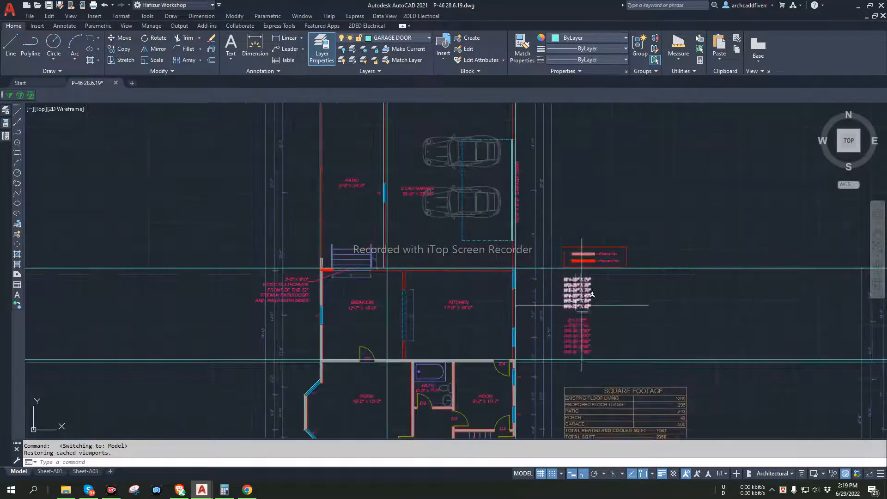
scroll(600, 328, "up", 2)
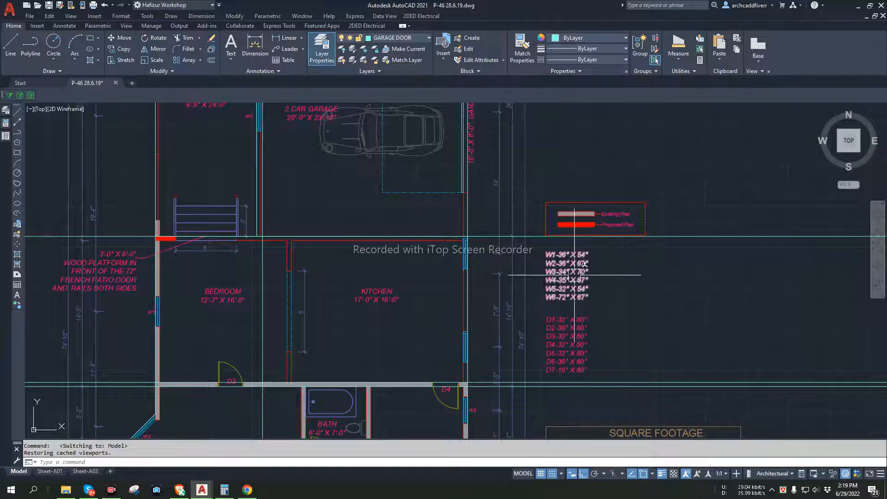
scroll(573, 278, "down", 2)
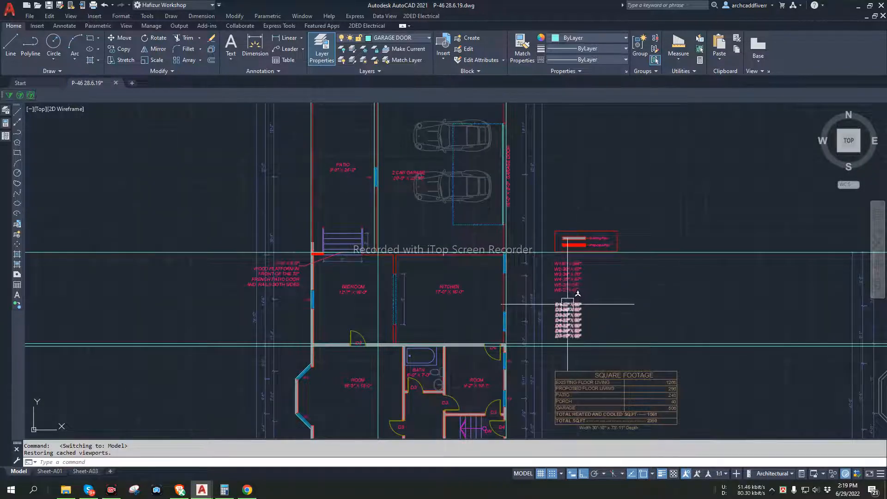
middle_click_drag(607, 294, 628, 275)
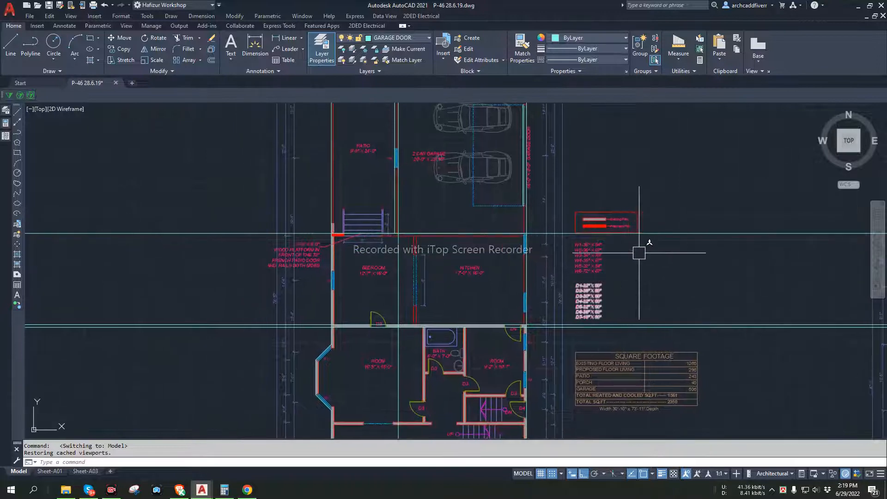
- Inspect the W6 window tag on the garage's north wall and compare it with the window and door size lists
middle_click_drag(640, 215, 641, 331)
scroll(472, 181, "up", 6)
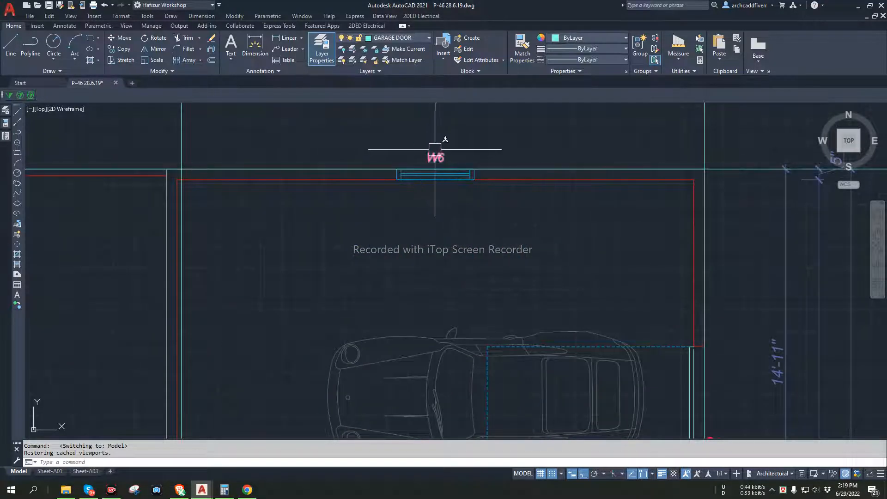
scroll(434, 154, "down", 5)
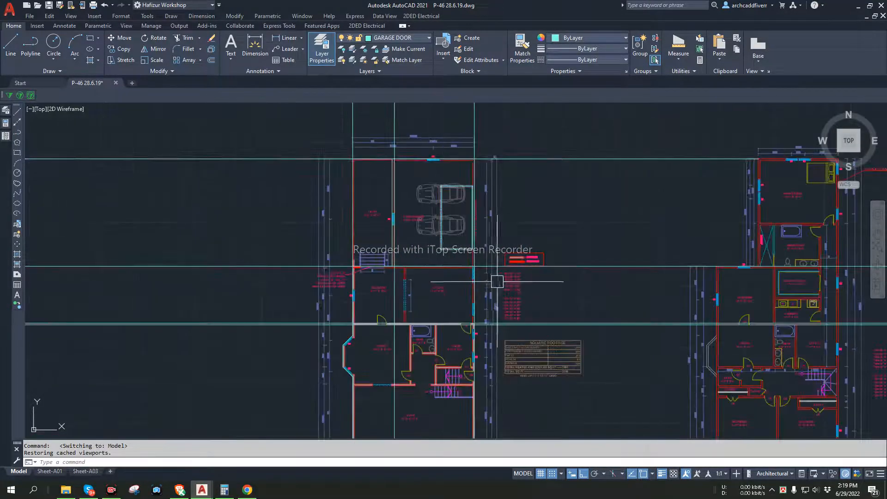
scroll(503, 295, "up", 4)
scroll(599, 303, "down", 5)
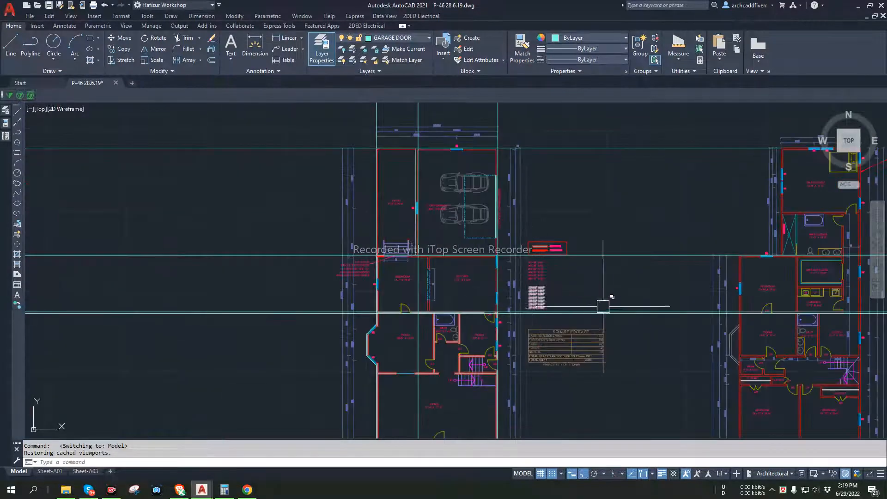
scroll(544, 297, "up", 4)
scroll(480, 342, "down", 5)
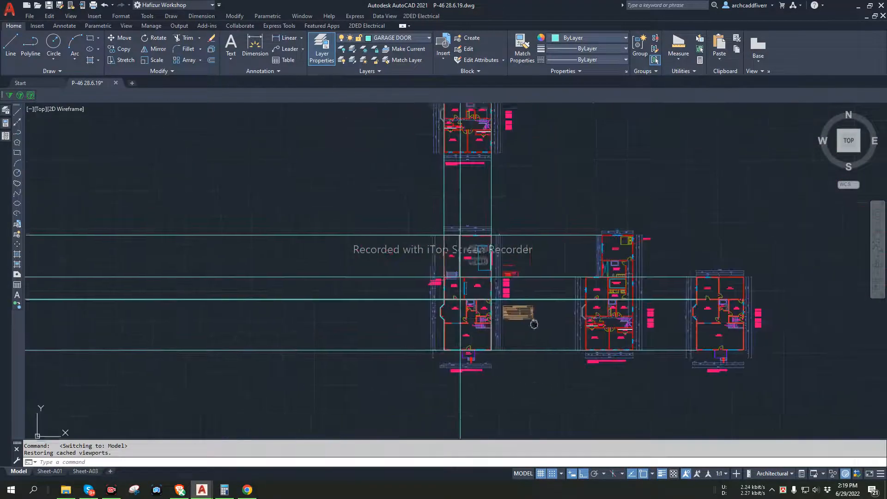
scroll(521, 311, "up", 5)
scroll(564, 359, "up", 4)
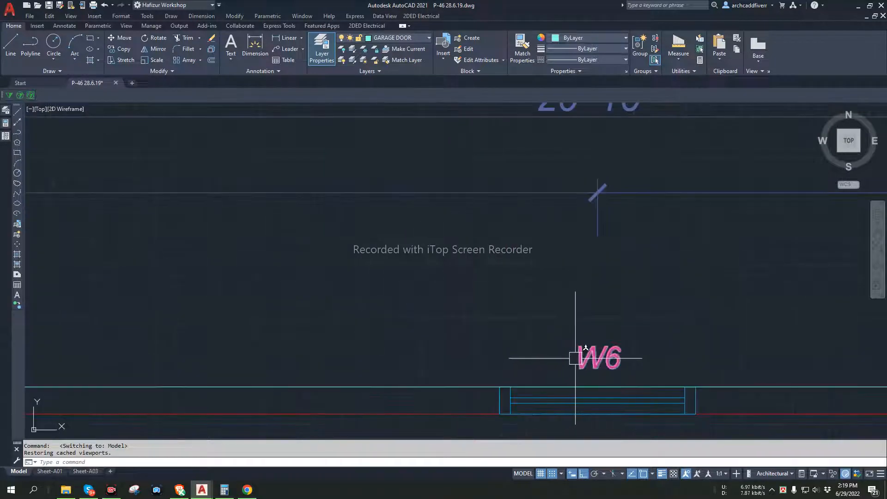
scroll(561, 341, "down", 4)
scroll(503, 291, "down", 7)
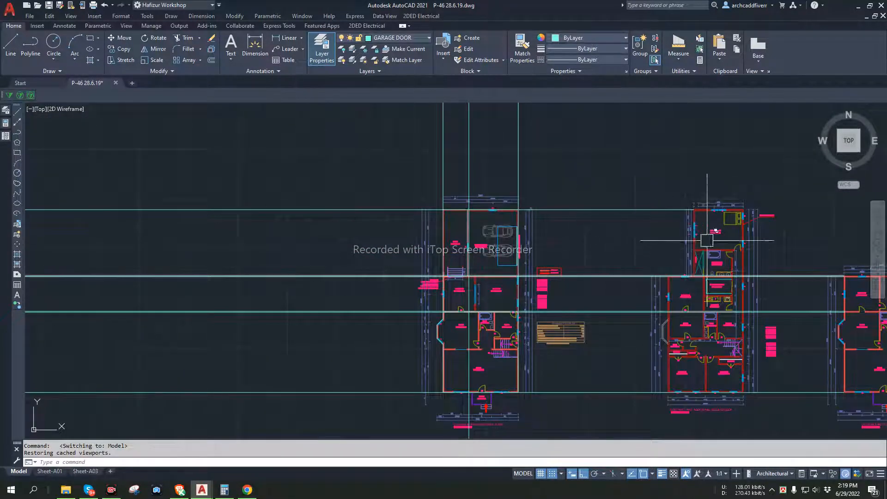
- Inspect the W1 window tags around the master bedroom and return to the garage's north window
scroll(717, 224, "up", 7)
scroll(631, 194, "up", 2)
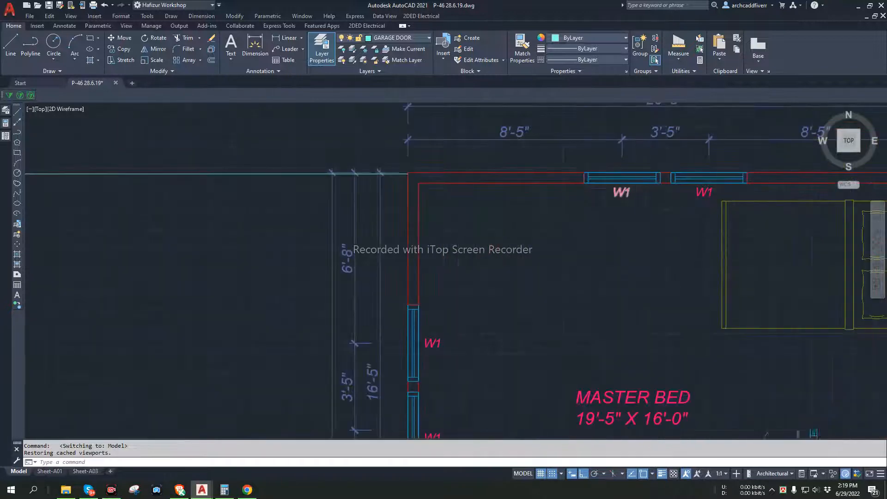
scroll(642, 229, "down", 6)
middle_click_drag(463, 260, 583, 251)
scroll(379, 289, "down", 2)
middle_click_drag(380, 289, 376, 291)
scroll(387, 232, "up", 5)
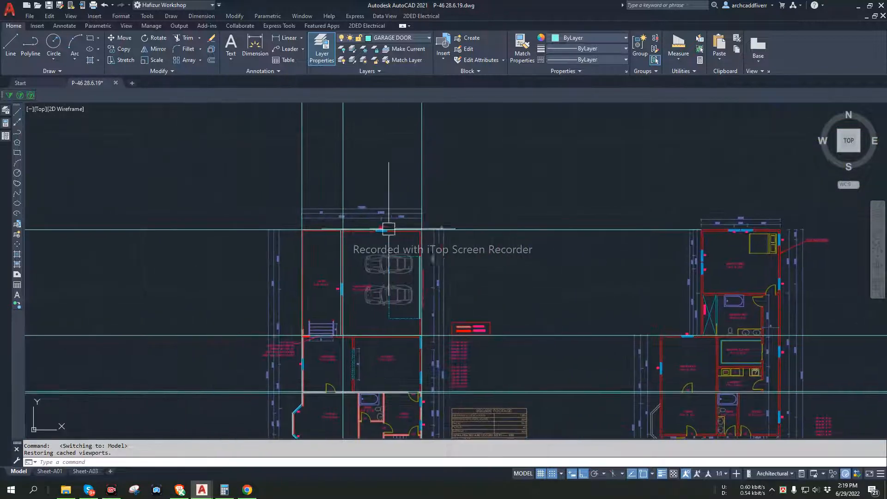
scroll(382, 231, "down", 3)
middle_click_drag(538, 276, 621, 232)
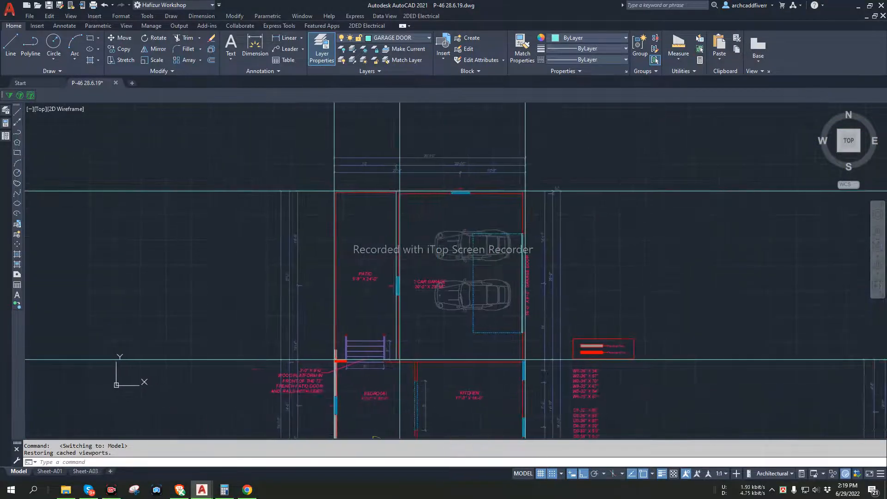
scroll(609, 244, "down", 2)
scroll(434, 276, "up", 2)
scroll(449, 275, "down", 2)
scroll(450, 275, "down", 2)
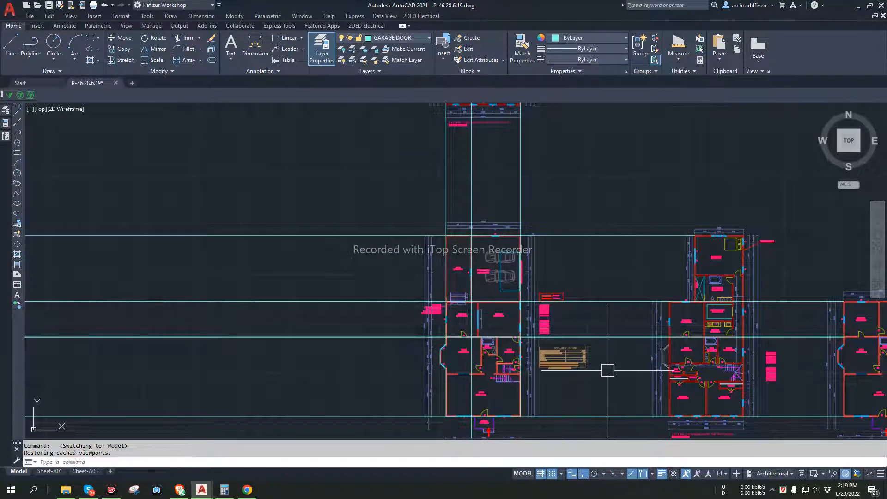
scroll(376, 344, "down", 4)
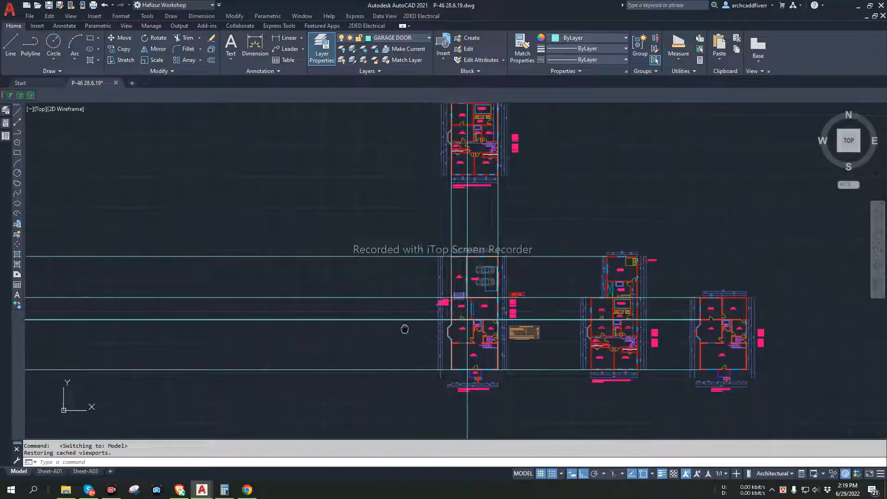
left_click(572, 415)
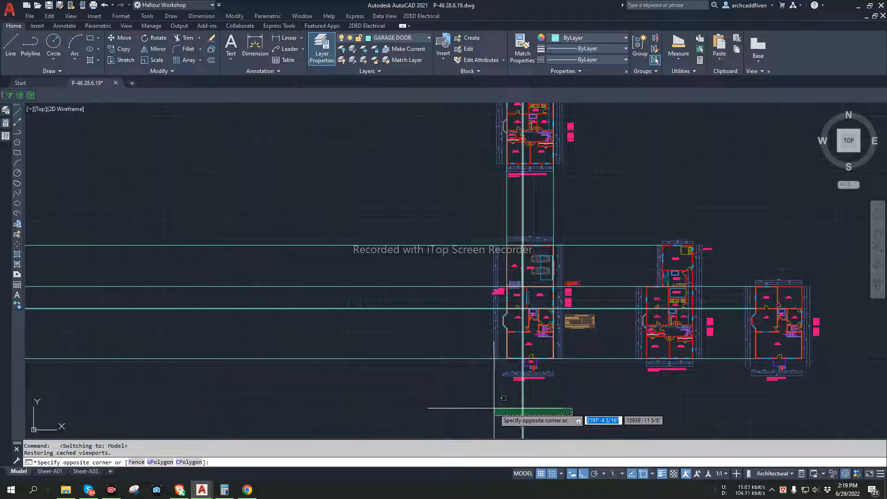
left_click(490, 407)
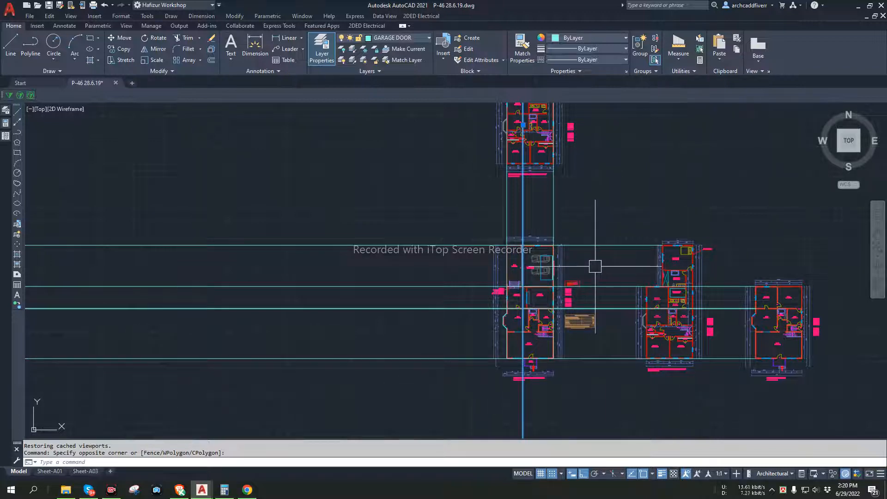
key("Escape")
- Inspect the two-car garage, its garage door and the adjoining patio against the alignment lines on the first floor plan
scroll(538, 257, "up", 5)
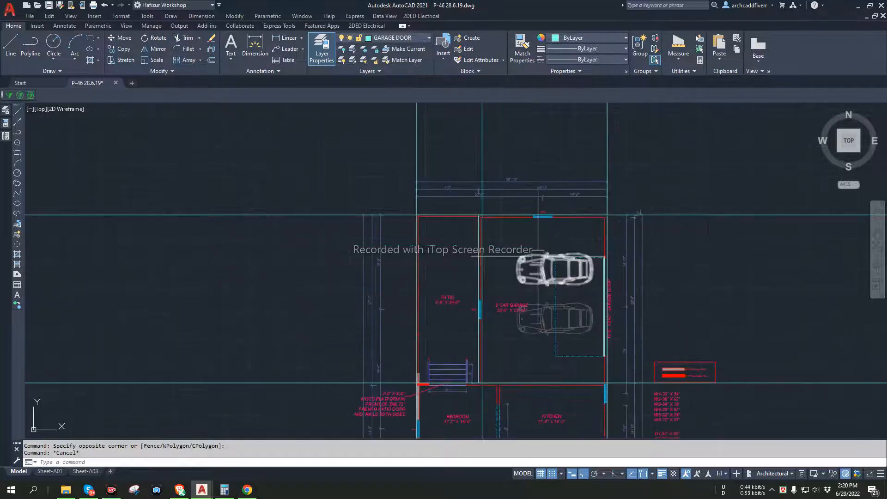
key("Escape")
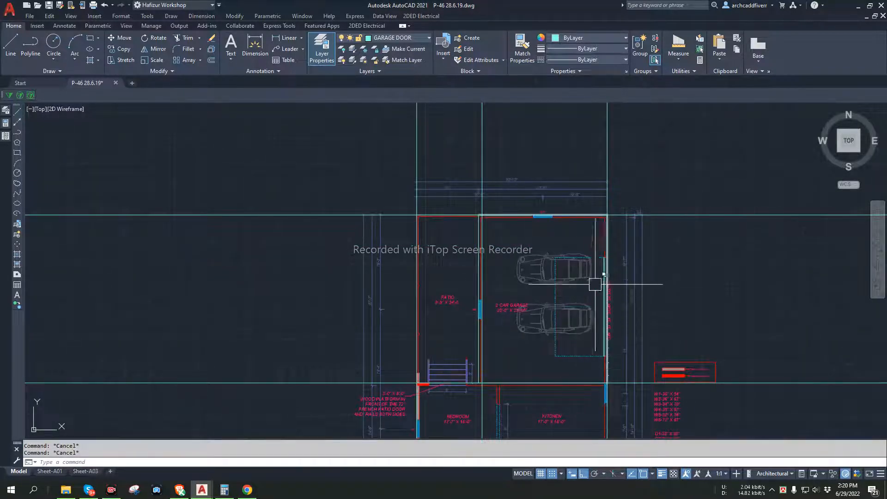
scroll(600, 298, "up", 4)
scroll(591, 217, "down", 7)
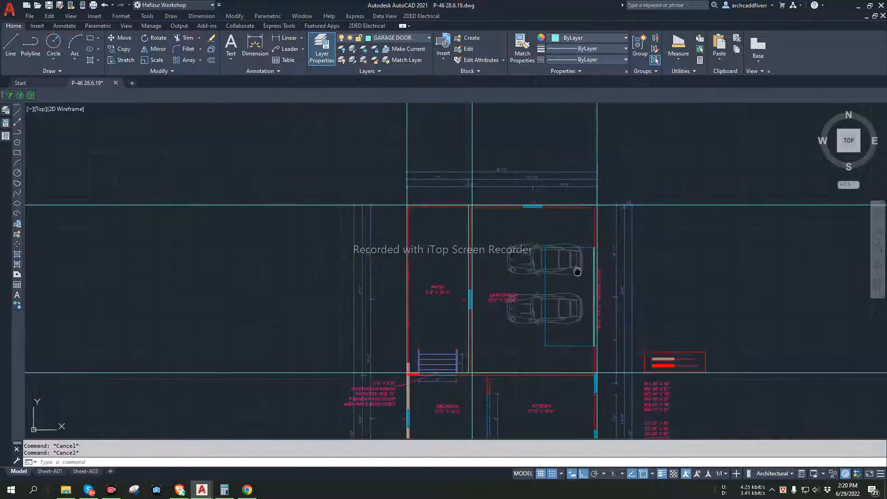
scroll(518, 217, "up", 3)
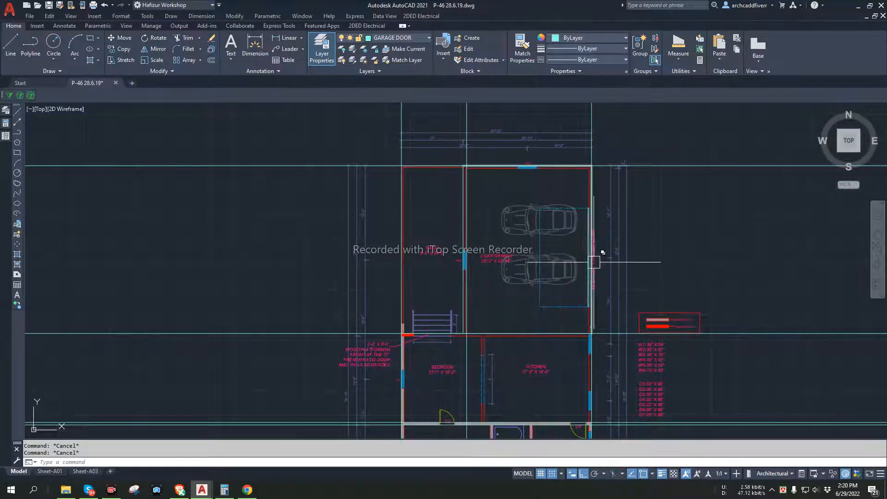
- Compare the alignment of the first floor plan with the neighbouring second floor plan and the other floor plan in the same row
scroll(586, 254, "down", 2)
scroll(647, 243, "down", 2)
middle_click_drag(665, 239, 630, 214)
scroll(629, 215, "down", 2)
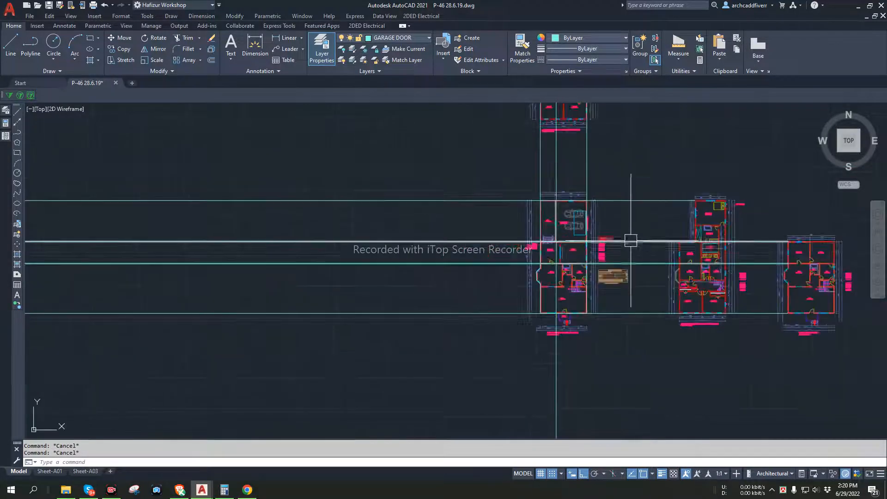
middle_click_drag(654, 248, 564, 236)
scroll(560, 230, "up", 2)
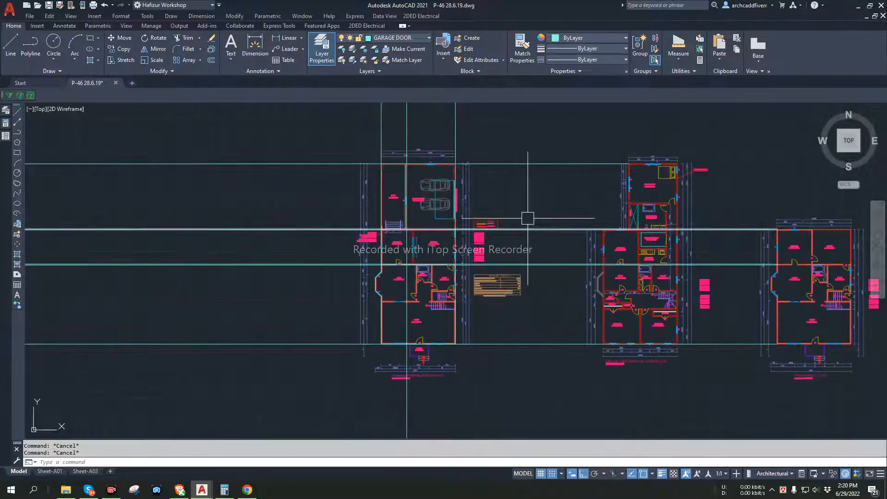
left_click(326, 123)
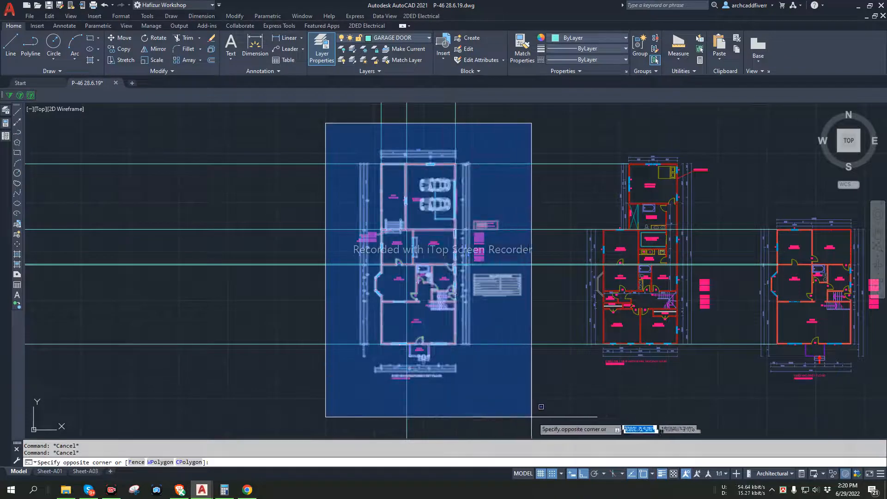
key("Escape")
- Read the EXISTING + NEW ADDITIONAL SECOND FLOOR title in its text editor and the first floor plan's title with its scale note
scroll(591, 353, "up", 5)
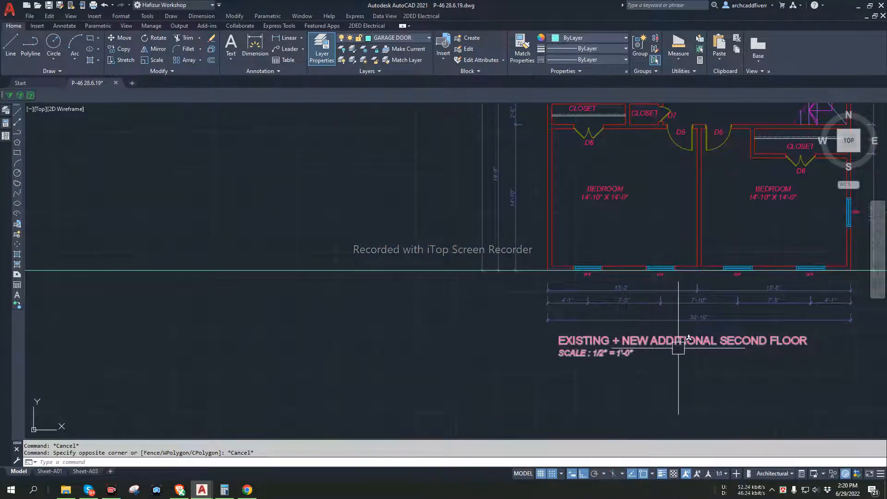
double_click(640, 340)
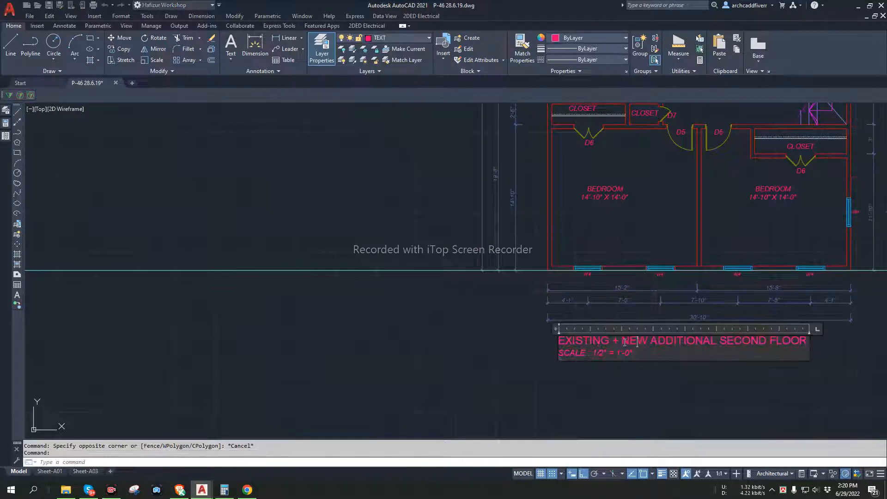
left_click(456, 340)
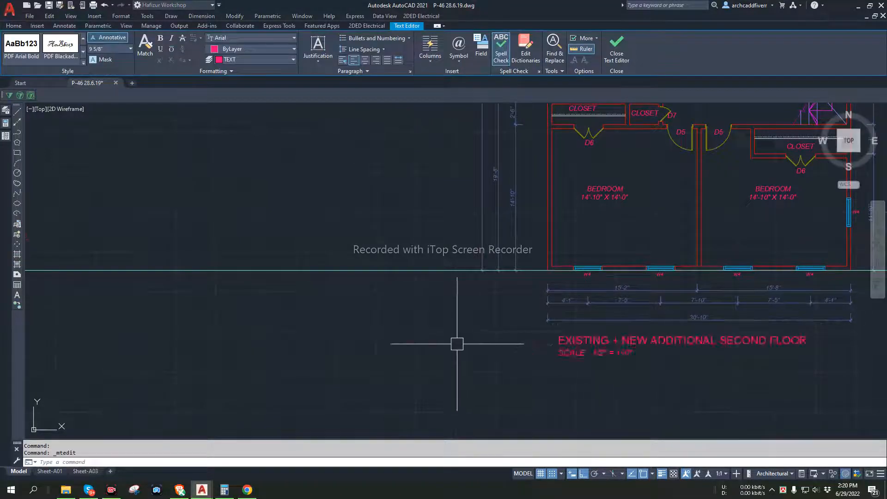
scroll(448, 325, "down", 5)
scroll(395, 298, "up", 6)
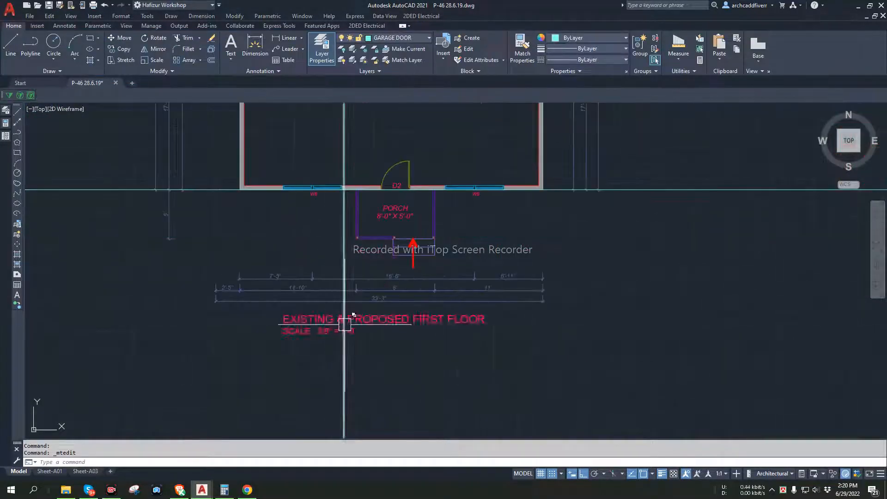
scroll(521, 330, "down", 5)
mouse_move(521, 331)
middle_mouse_down()
mouse_move(556, 326)
mouse_move(512, 330)
middle_mouse_up()
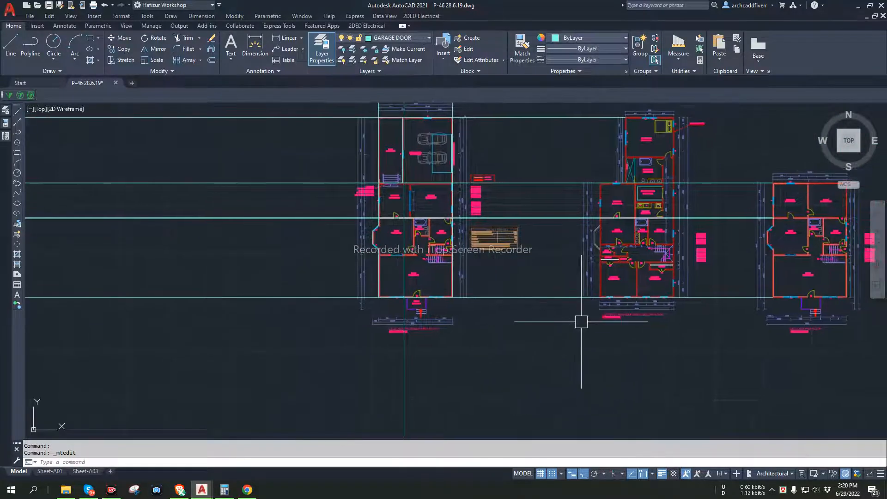
scroll(590, 327, "down", 2)
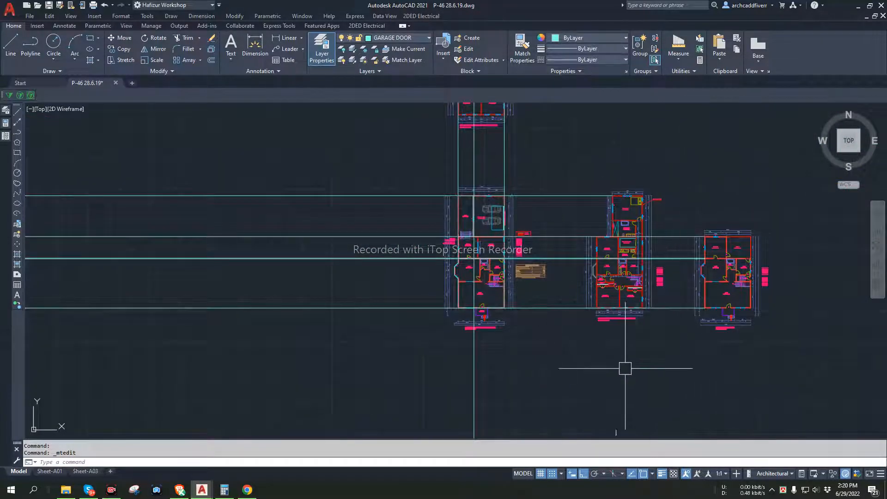
scroll(596, 260, "down", 3)
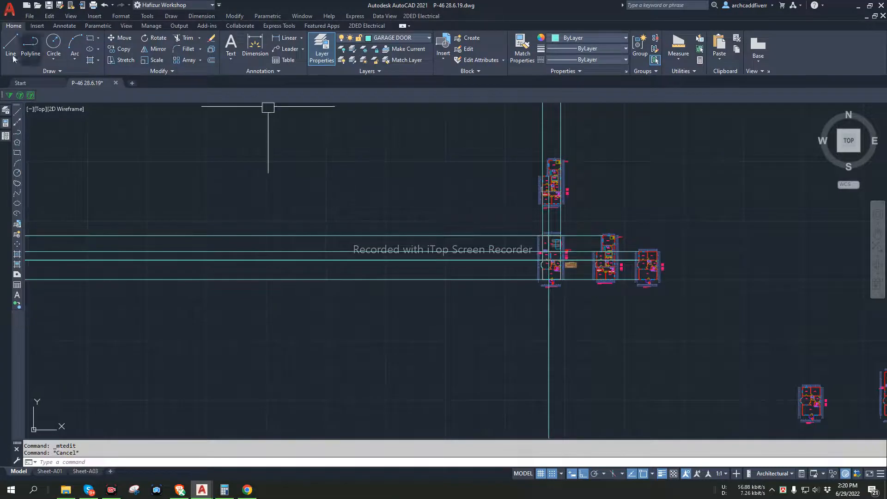
left_click(30, 47)
scroll(607, 303, "up", 6)
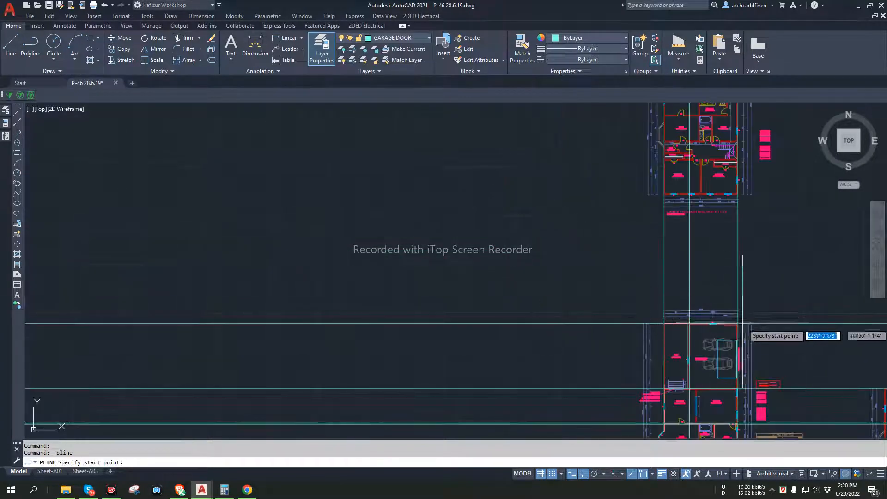
middle_click_drag(780, 338, 651, 257)
key("Escape")
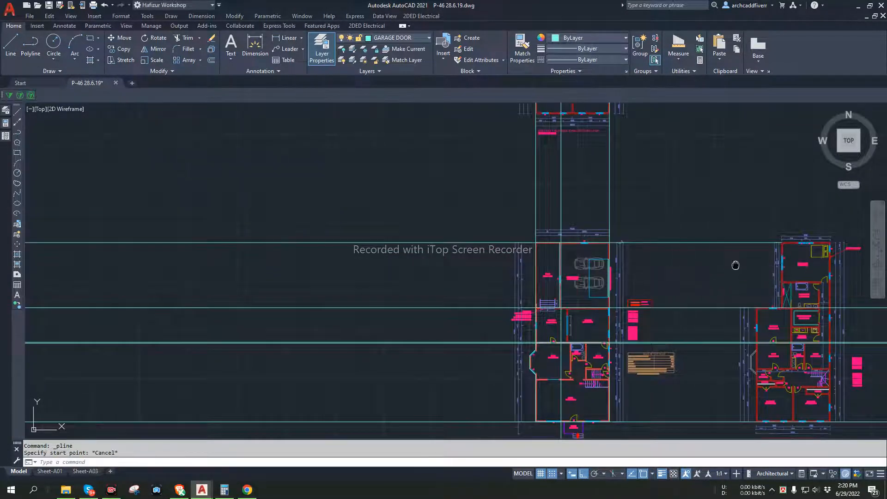
- Survey the full drawing layout, from the floor plans on the alignment lines to the separate groups of plan copies
scroll(647, 194, "down", 1)
scroll(650, 243, "down", 1)
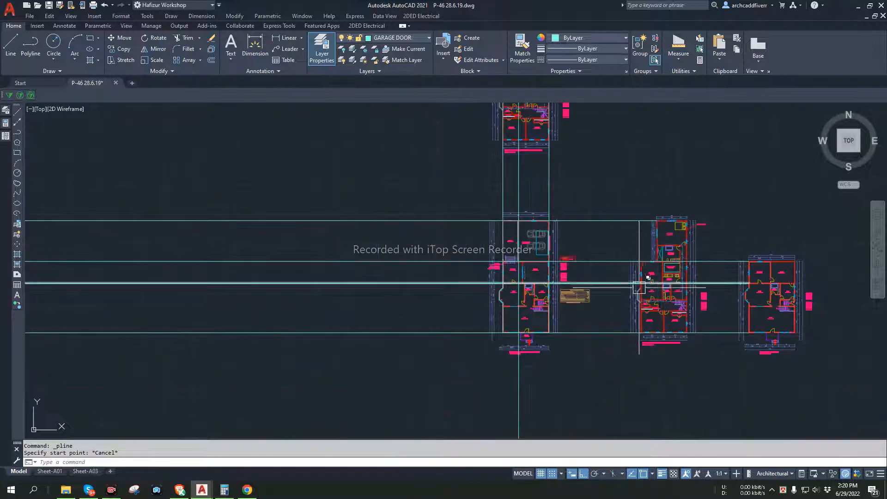
scroll(646, 231, "down", 4)
scroll(647, 219, "down", 2)
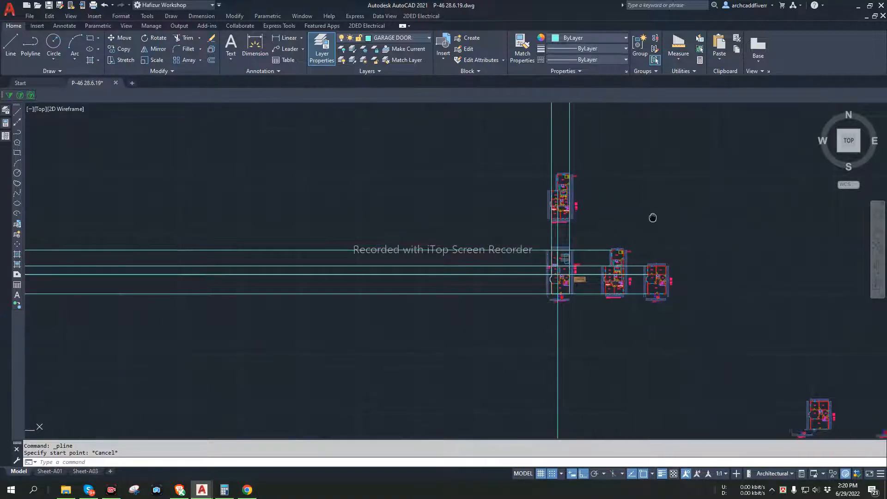
scroll(587, 244, "down", 1)
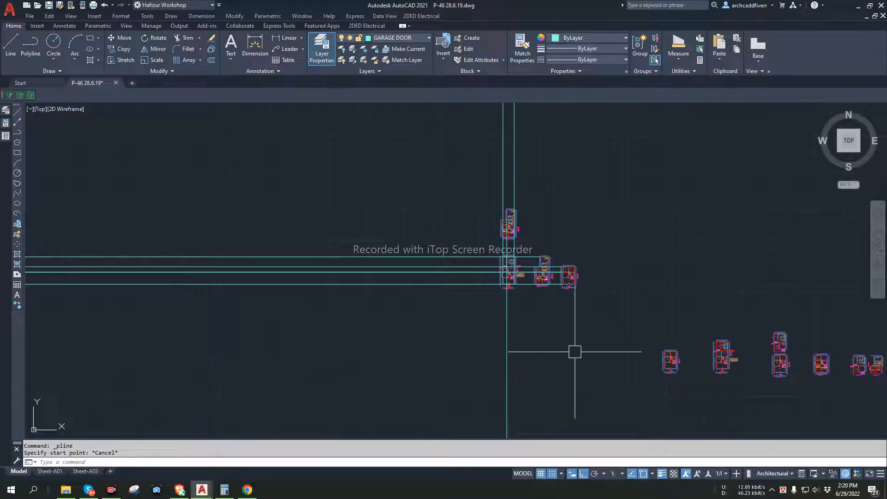
scroll(506, 264, "up", 2)
scroll(549, 220, "down", 4)
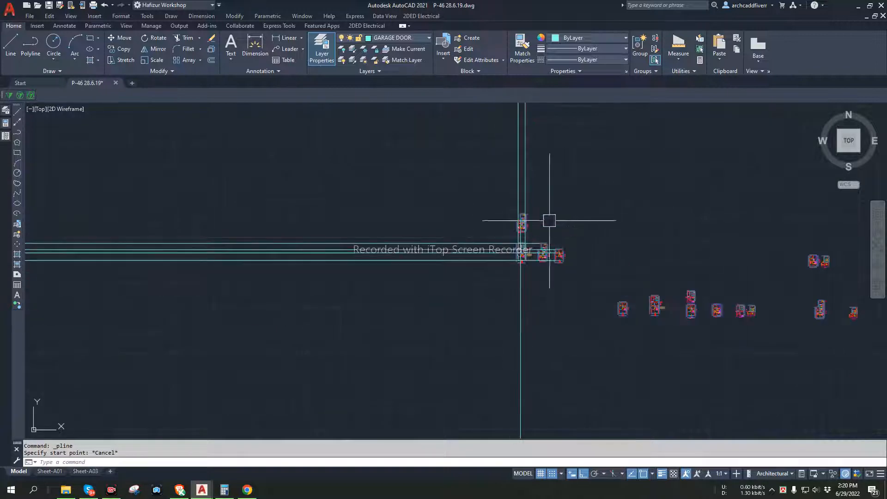
scroll(705, 301, "down", 3)
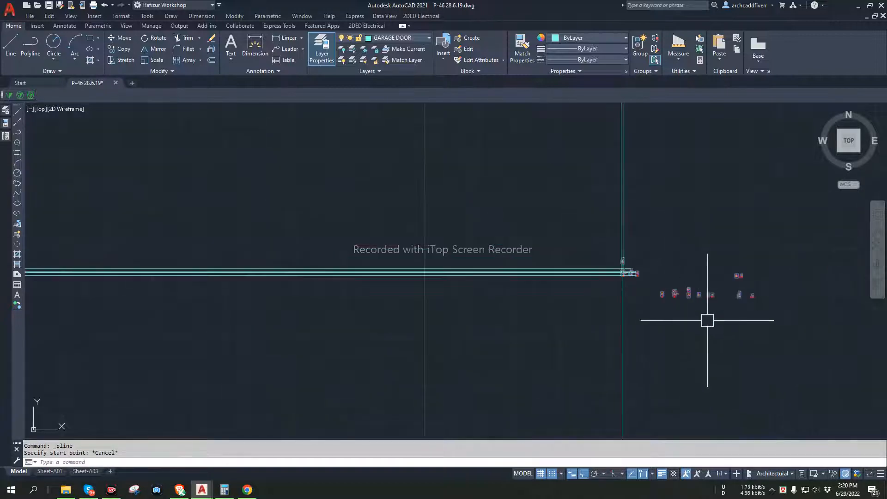
middle_click_drag(707, 318, 652, 323)
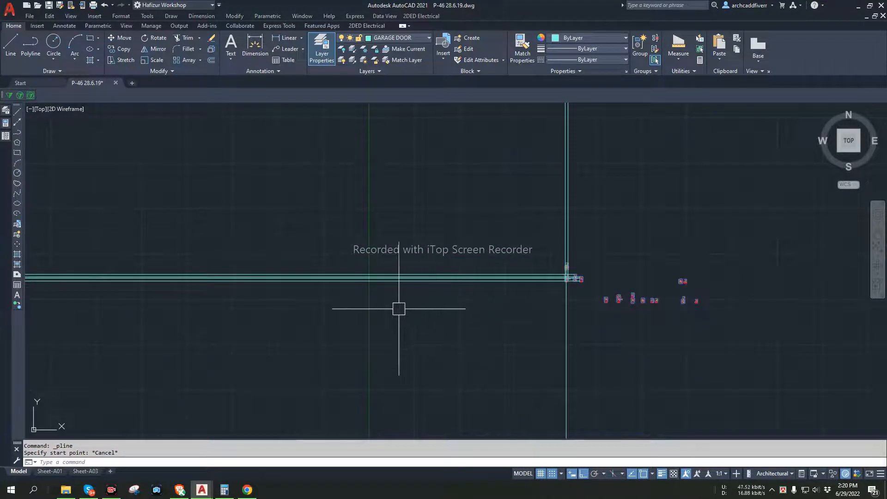